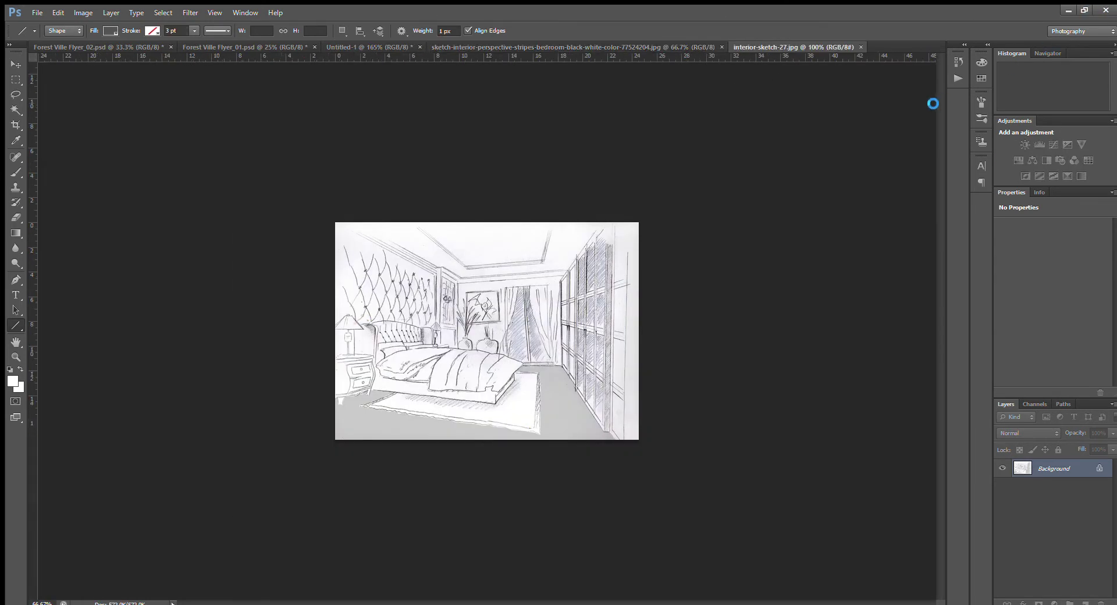
Compare the two open bedroom perspective sketches and bring the Untitled-1 document to the front.
left_click(643, 46)
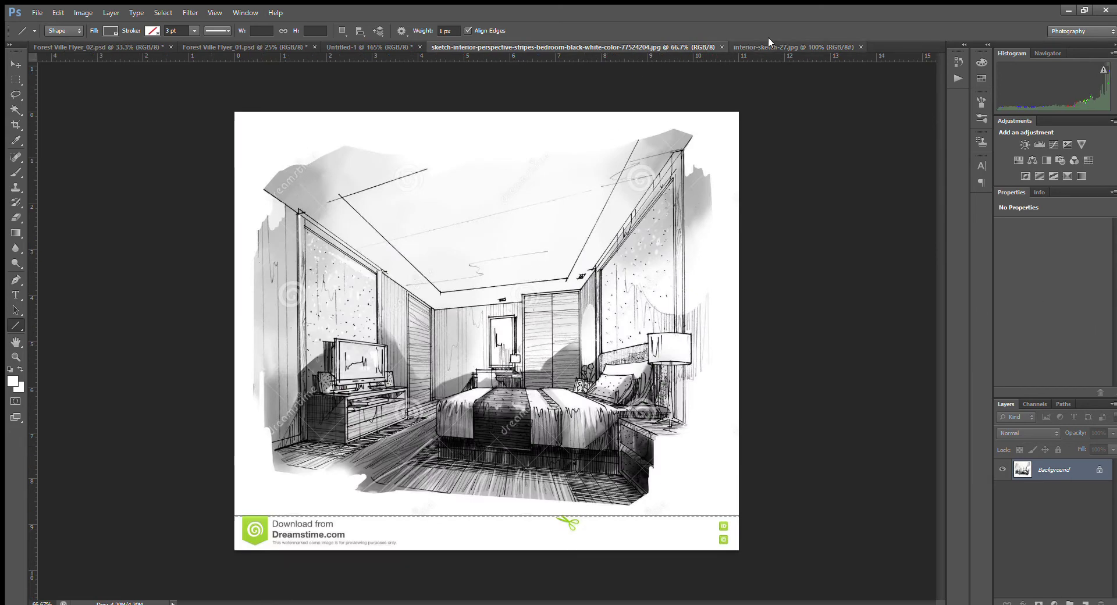
left_click(784, 47)
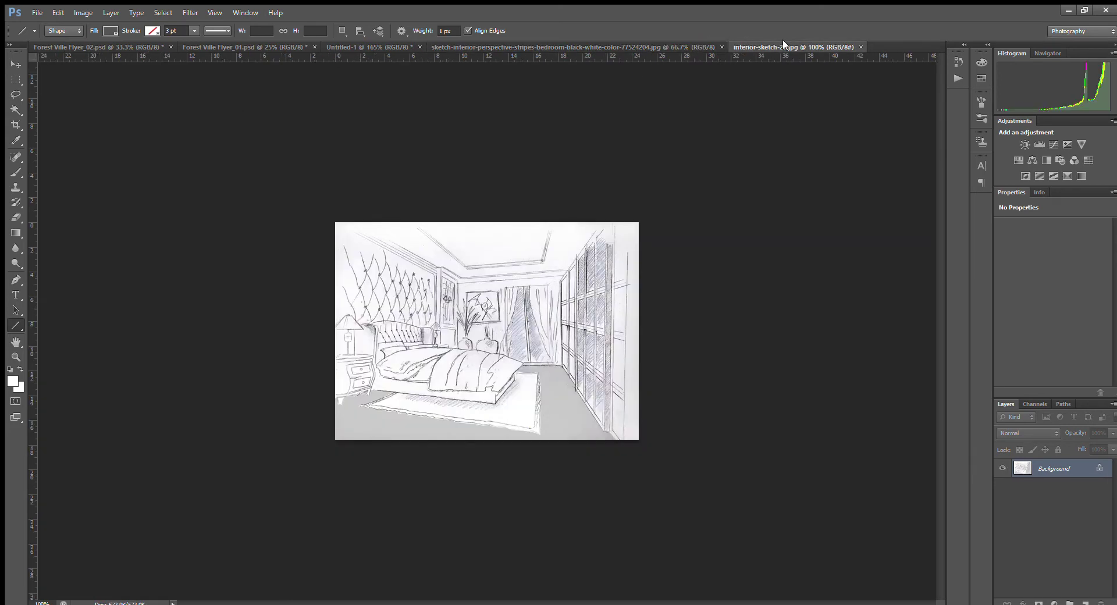
left_click(647, 46)
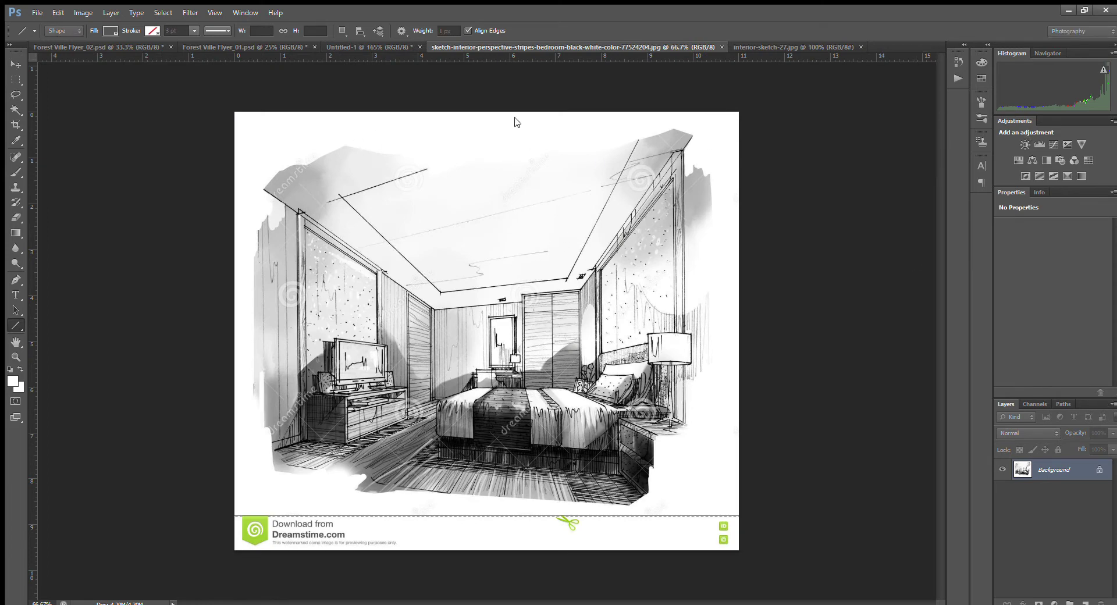
left_click(369, 47)
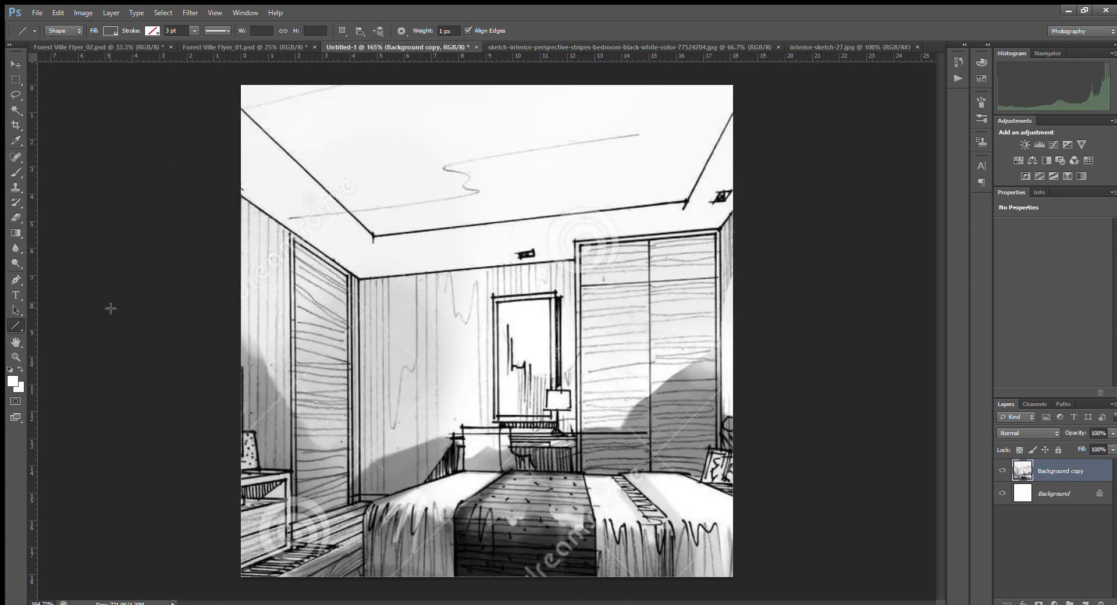
Scale the Background copy bedroom sketch down to about 35% so that it fits inside the square canvas.
left_click(16, 64)
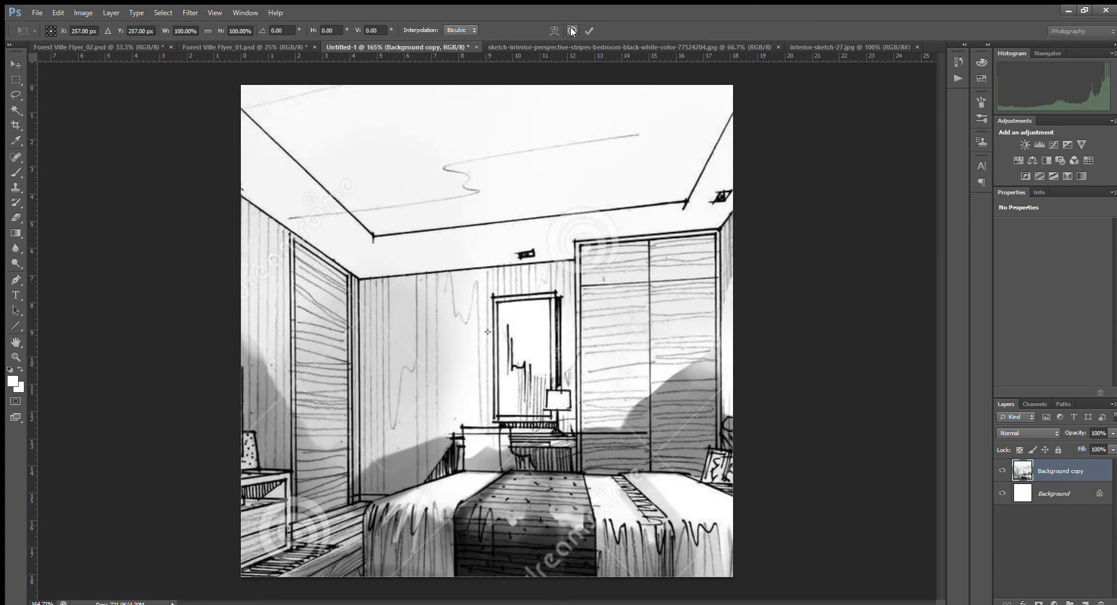
left_click(15, 353)
left_click_drag(597, 330, 527, 329)
key("ctrl+t")
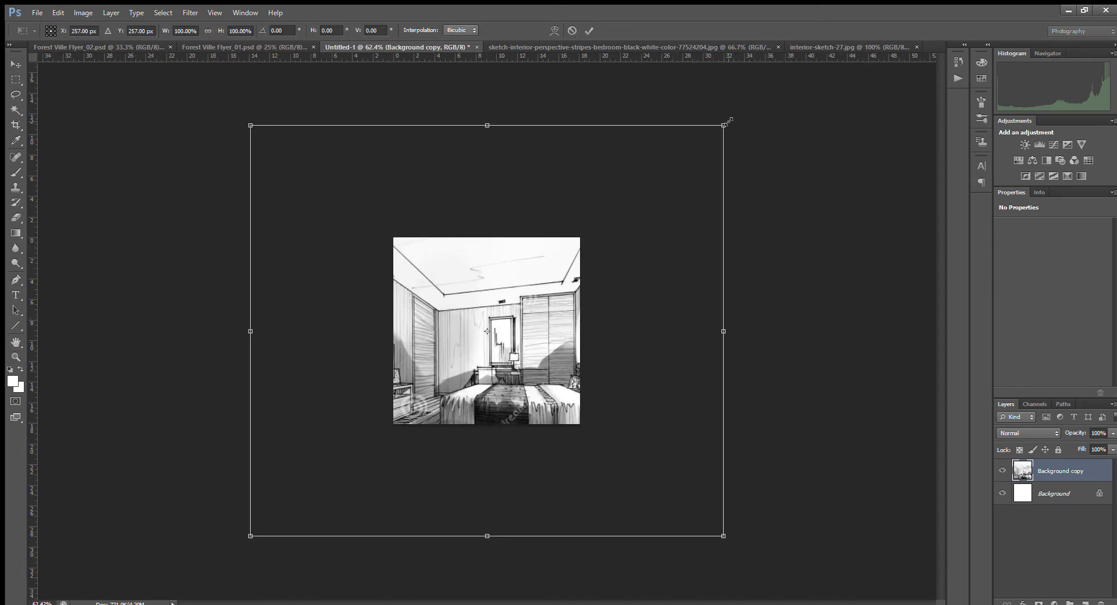
mouse_move(728, 121)
left_mouse_down()
mouse_move(566, 312)
mouse_move(436, 411)
mouse_move(412, 398)
mouse_move(538, 292)
mouse_move(520, 306)
mouse_move(526, 298)
left_mouse_up()
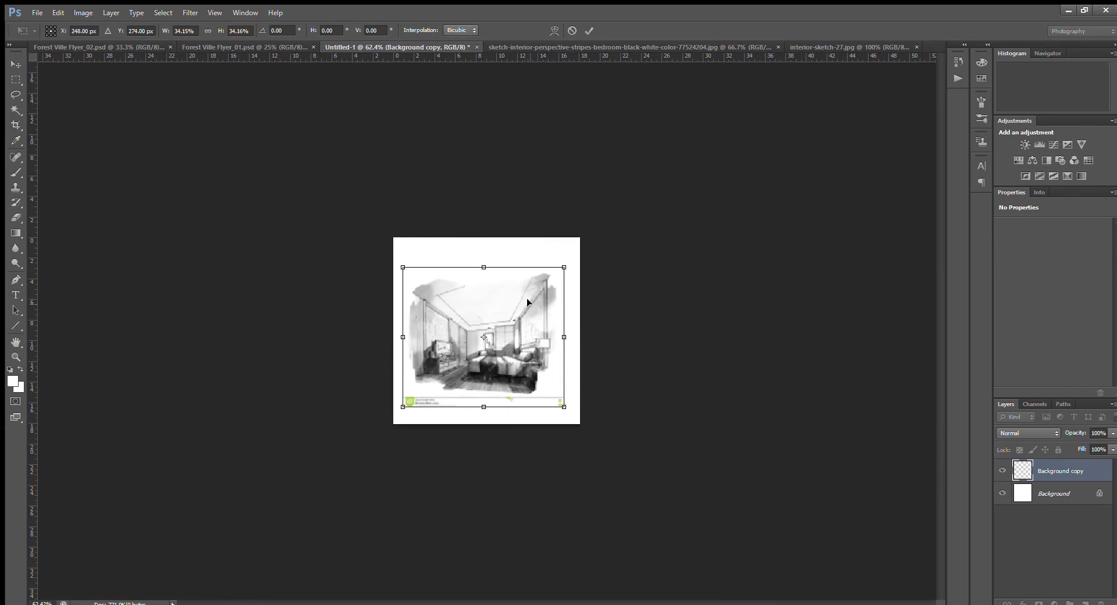
left_click_drag(564, 407, 568, 407)
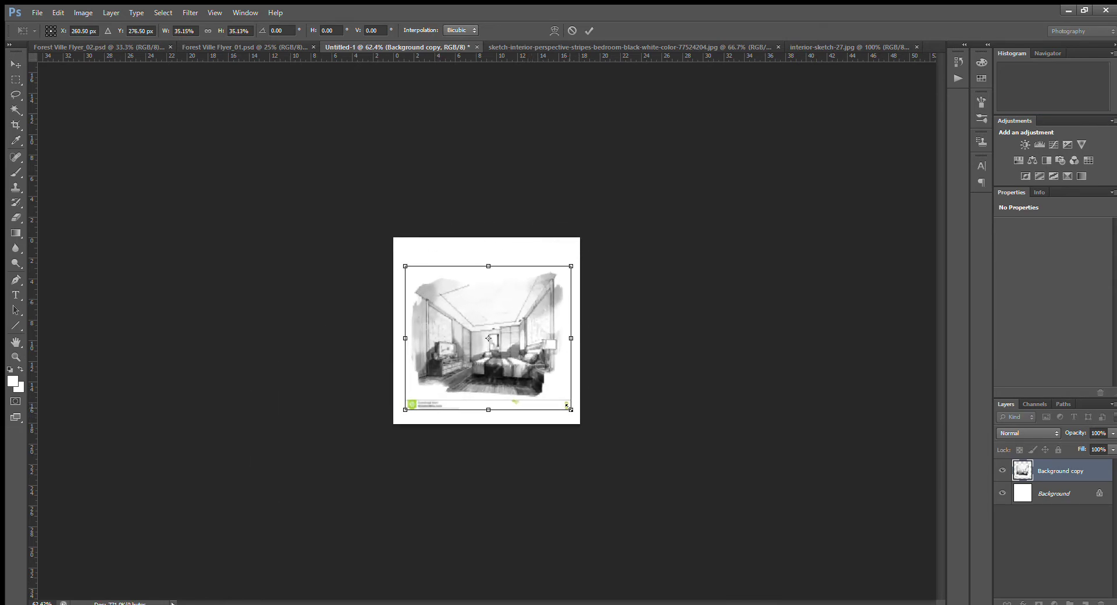
left_click(588, 30)
Fade the Background copy sketch layer to 17% opacity for tracing.
left_click(16, 357)
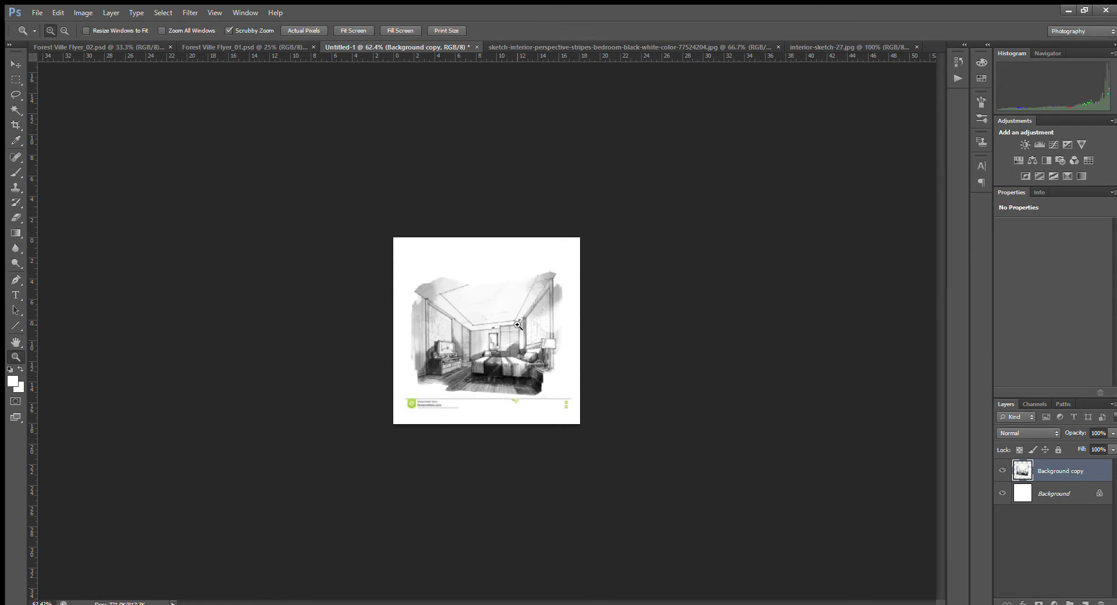
mouse_move(518, 325)
left_mouse_down()
mouse_move(588, 308)
mouse_move(547, 330)
left_mouse_up()
mouse_move(479, 424)
left_mouse_down()
mouse_move(515, 408)
mouse_move(503, 412)
left_mouse_up()
left_click_drag(527, 305, 538, 298)
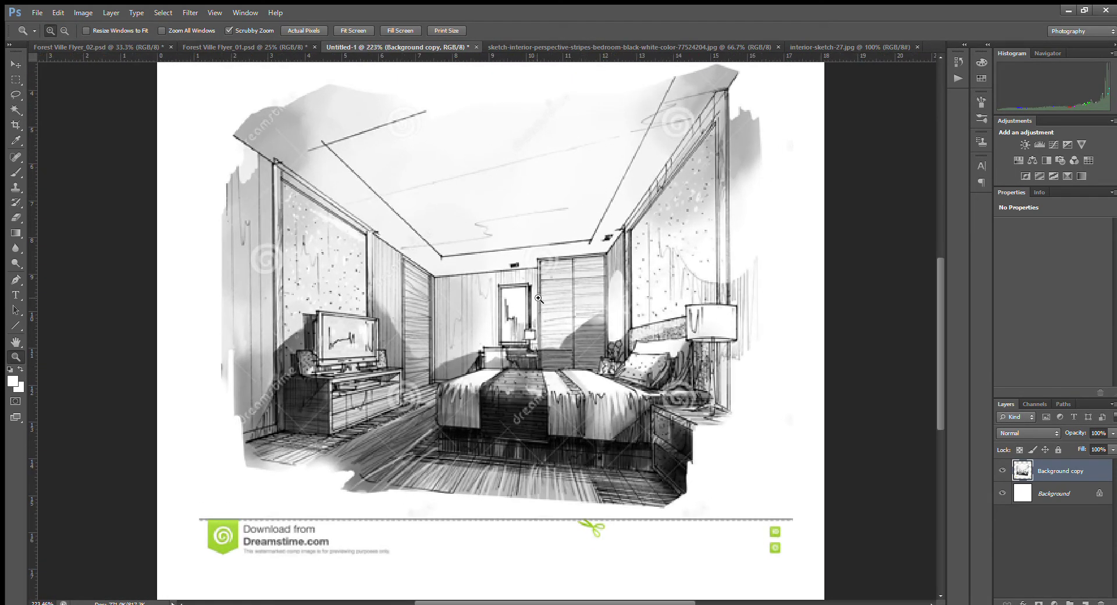
mouse_move(1077, 432)
left_mouse_down()
mouse_move(1045, 448)
mouse_move(1069, 437)
mouse_move(1053, 440)
left_mouse_up()
Trace the left wall's ceiling, floor and corner edges plus the back and right walls' ceiling edges with 1 px lines.
key("u")
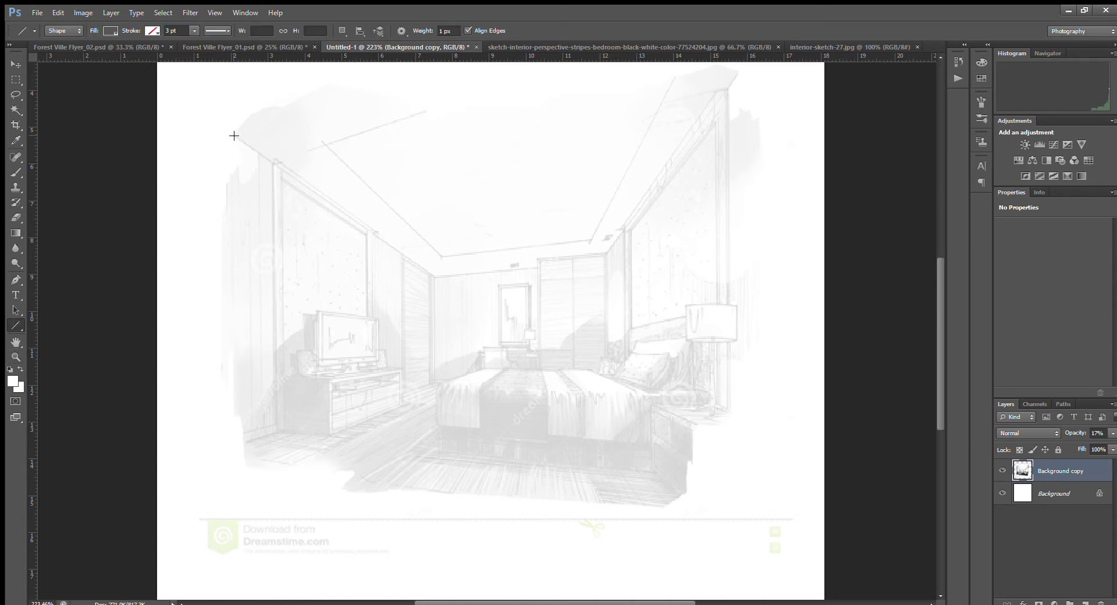
left_click_drag(232, 135, 249, 443)
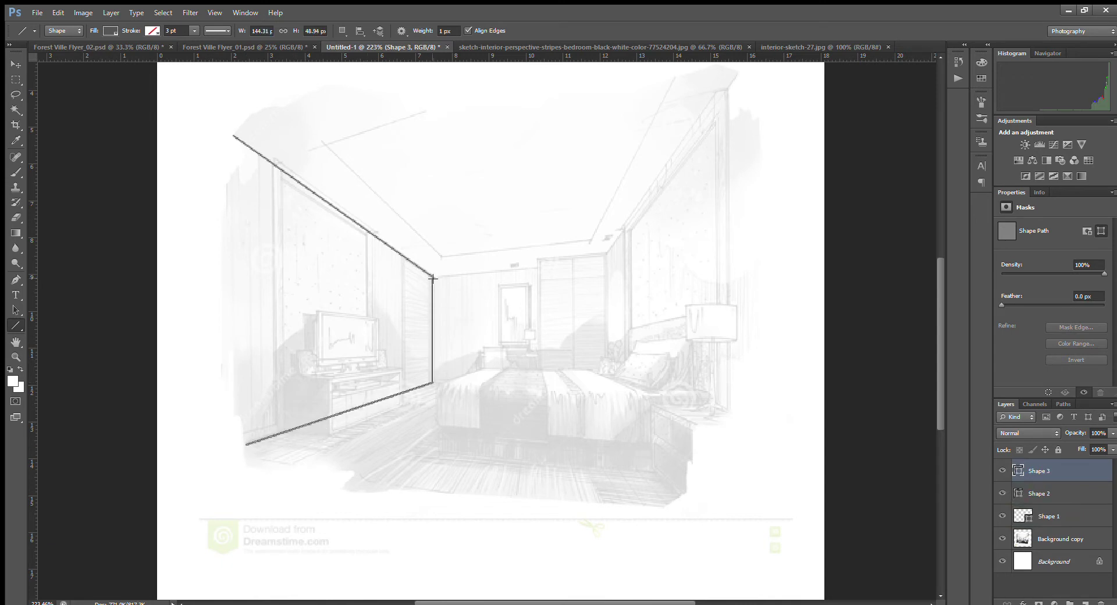
left_click_drag(433, 279, 604, 263)
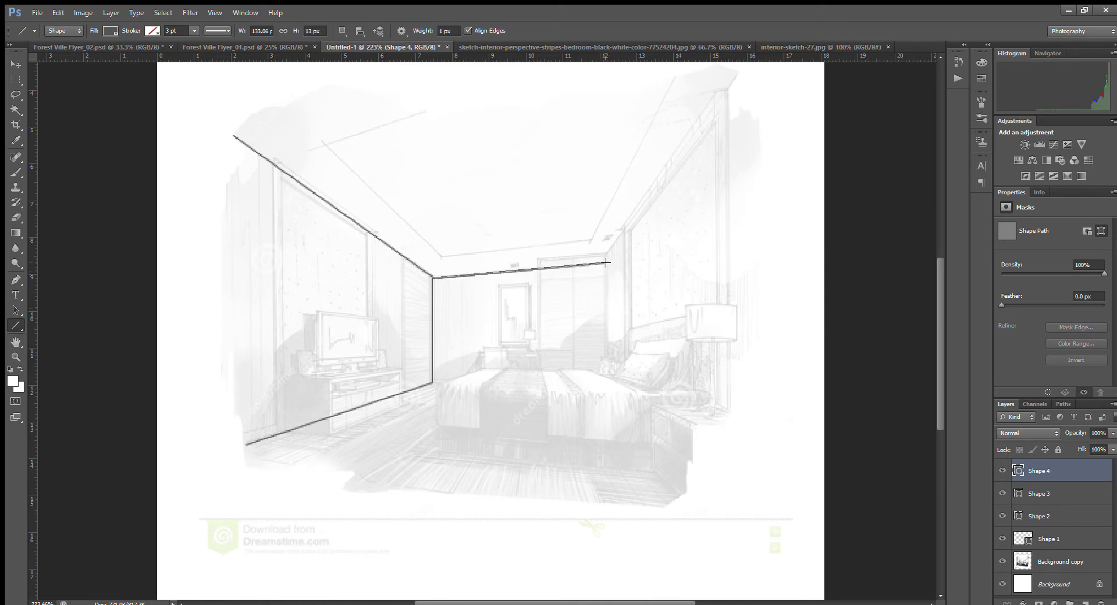
left_click_drag(605, 263, 729, 100)
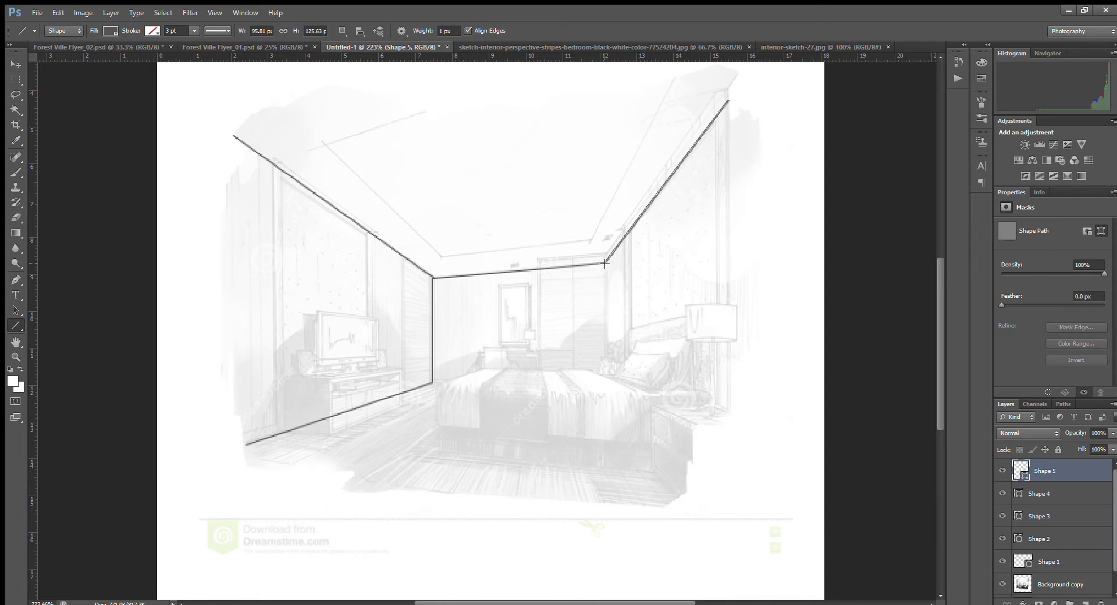
Trace the back wall's right corner and floor edge and the right wall's floor edge with 1 px lines.
left_click_drag(605, 263, 605, 379)
left_click_drag(605, 385, 605, 388)
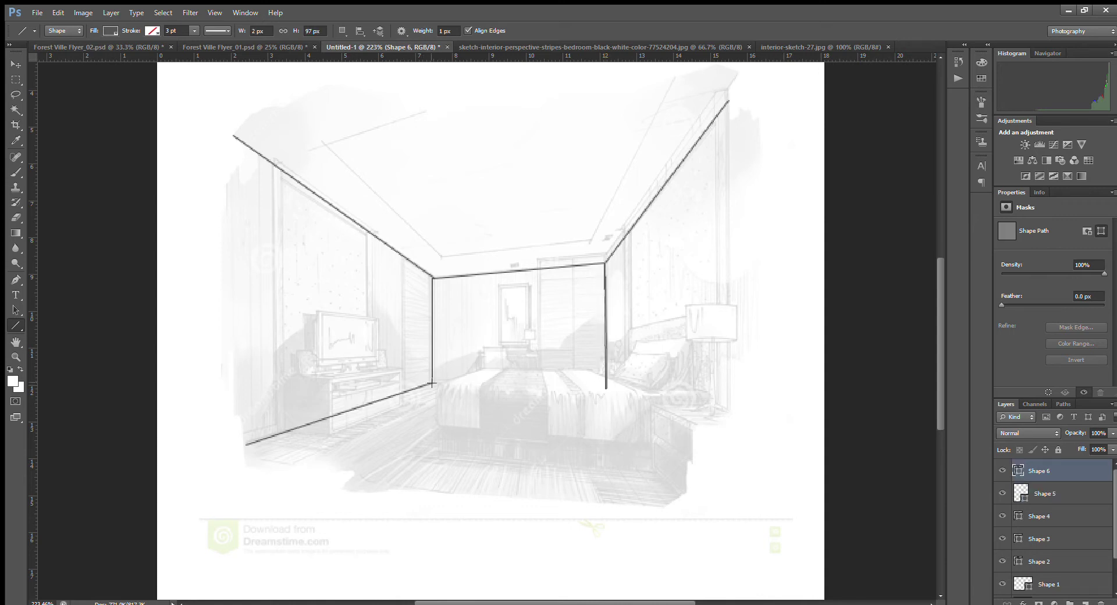
left_click_drag(432, 382, 727, 489)
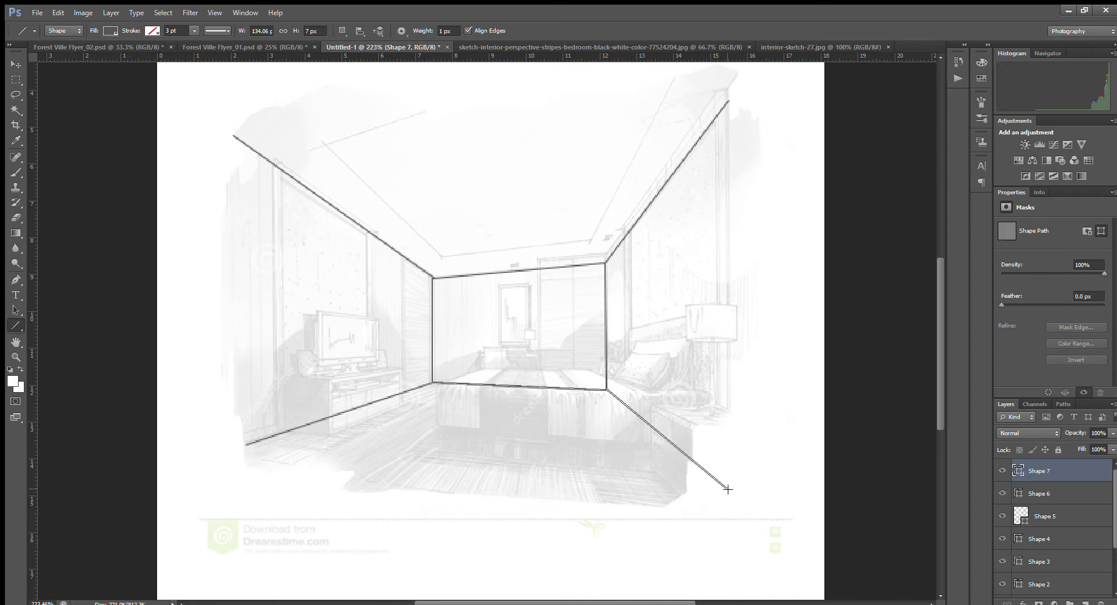
left_click_drag(727, 489, 727, 474)
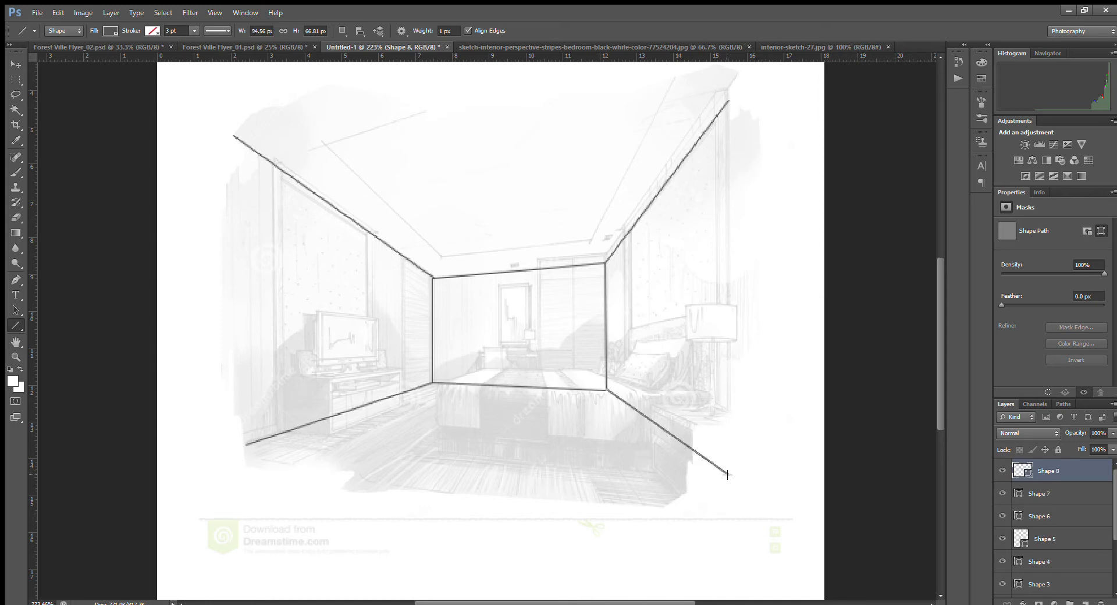
Inspect the traced room outline in close-up and at full-canvas view.
left_click(15, 357)
left_click_drag(494, 316, 526, 375)
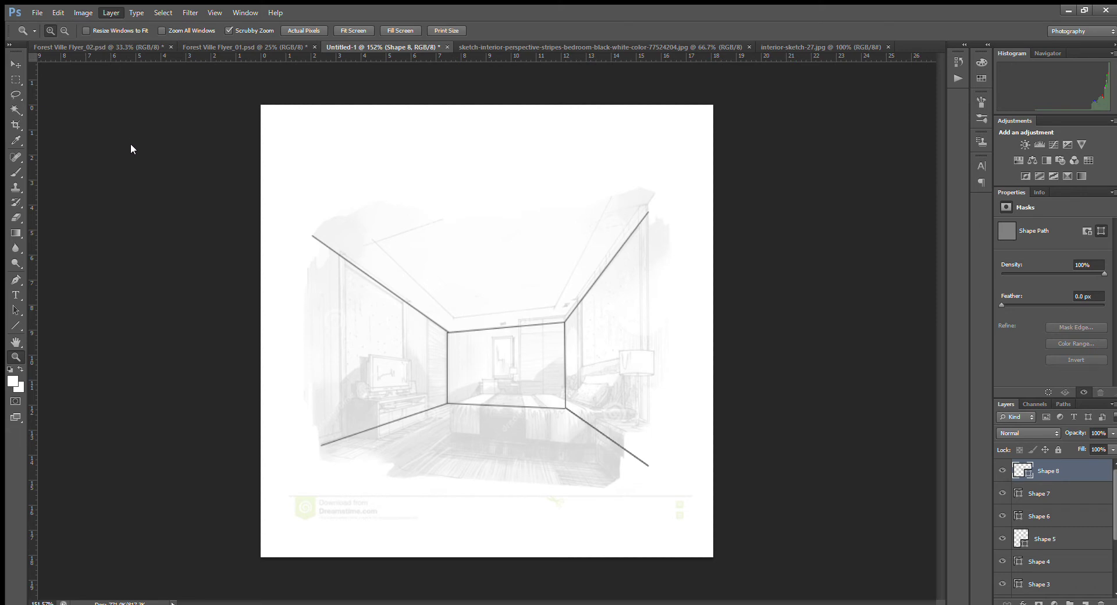
left_click(97, 92)
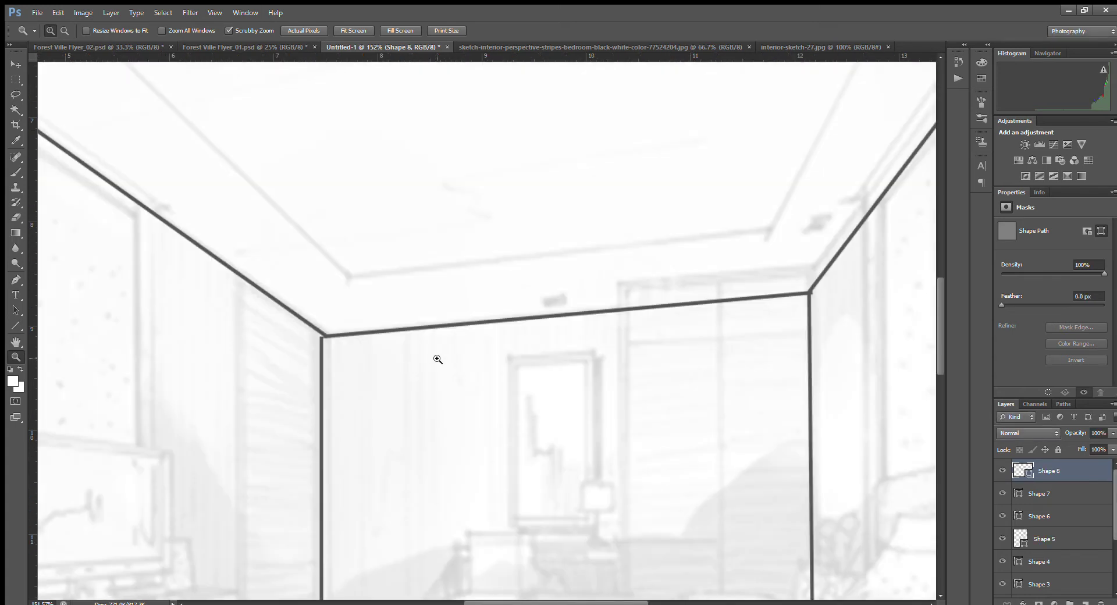
left_click_drag(454, 368, 396, 385)
key("ctrl+plus")
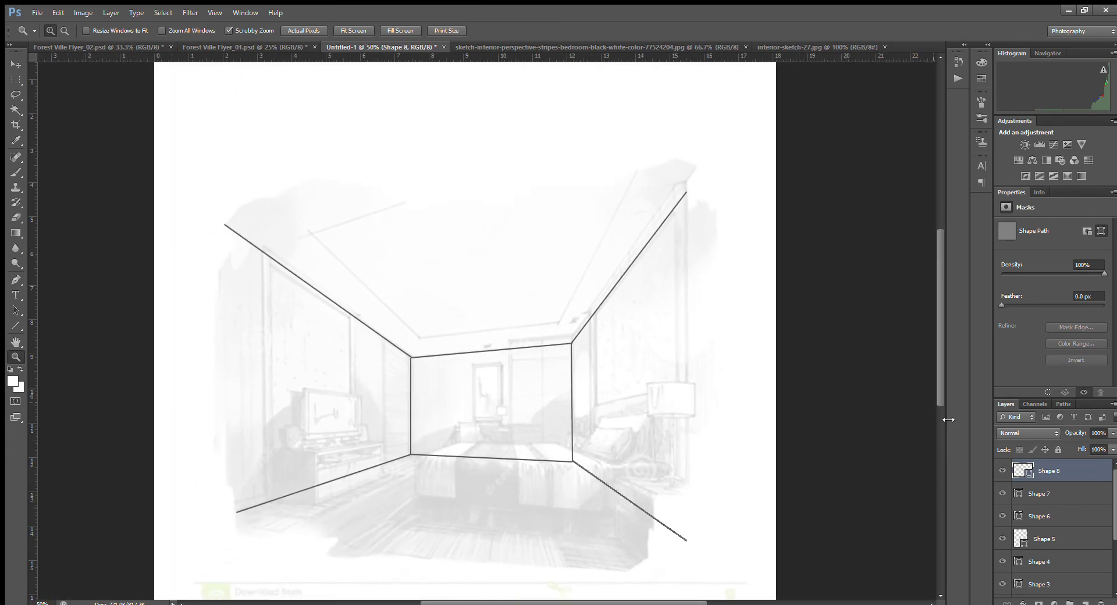
left_click_drag(594, 445, 568, 463)
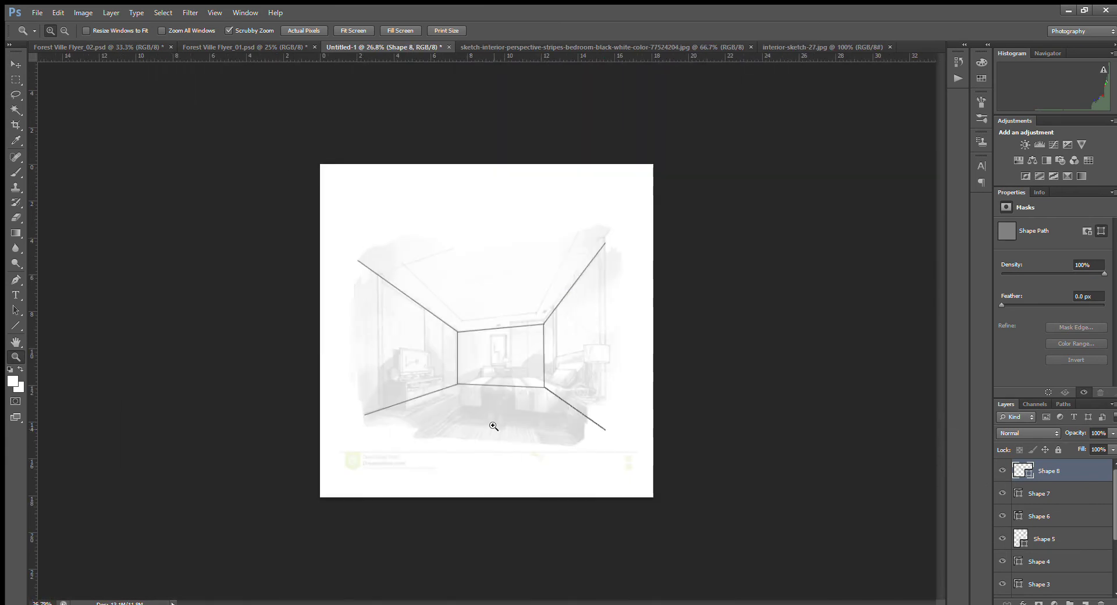
left_click_drag(439, 334, 480, 351)
scroll(480, 352, "down", 1)
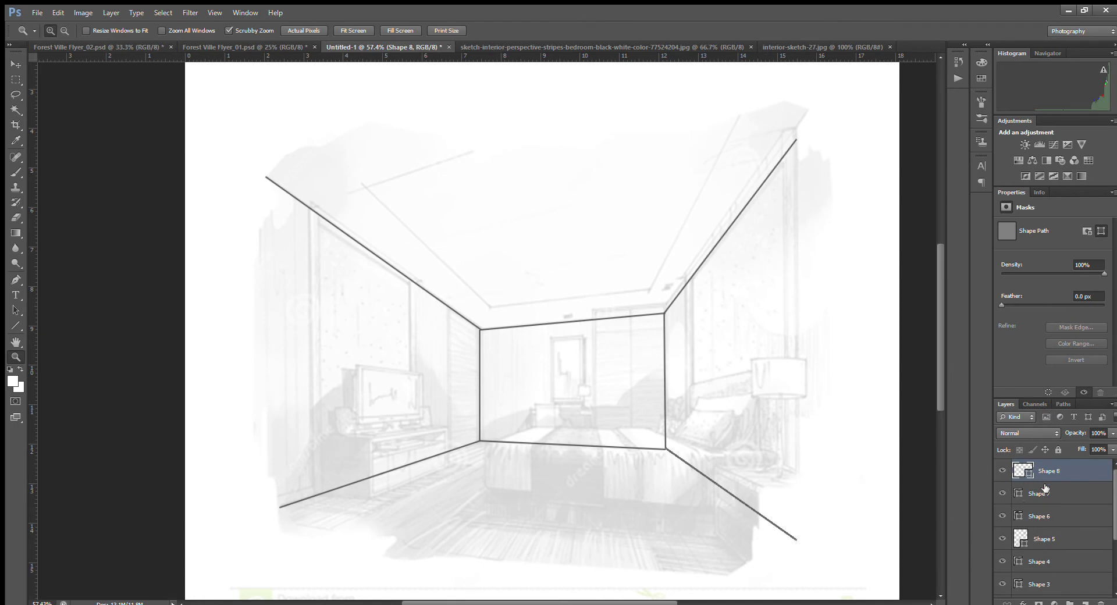
Hide and show the Shape 8, Shape 5 and Shape 1 layers to identify which traced line each one holds.
left_click(999, 469)
left_click(998, 469)
scroll(1032, 515, "down", 1)
left_click(1002, 515)
left_click(1001, 515)
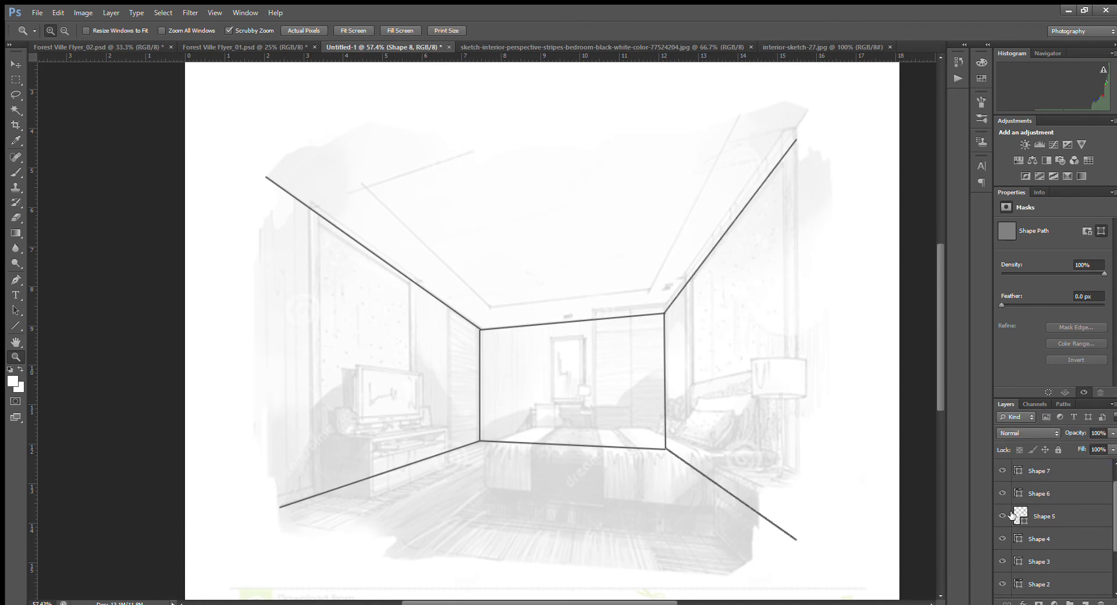
scroll(1047, 521, "down", 2)
scroll(1061, 526, "down", 1)
left_click(1053, 541)
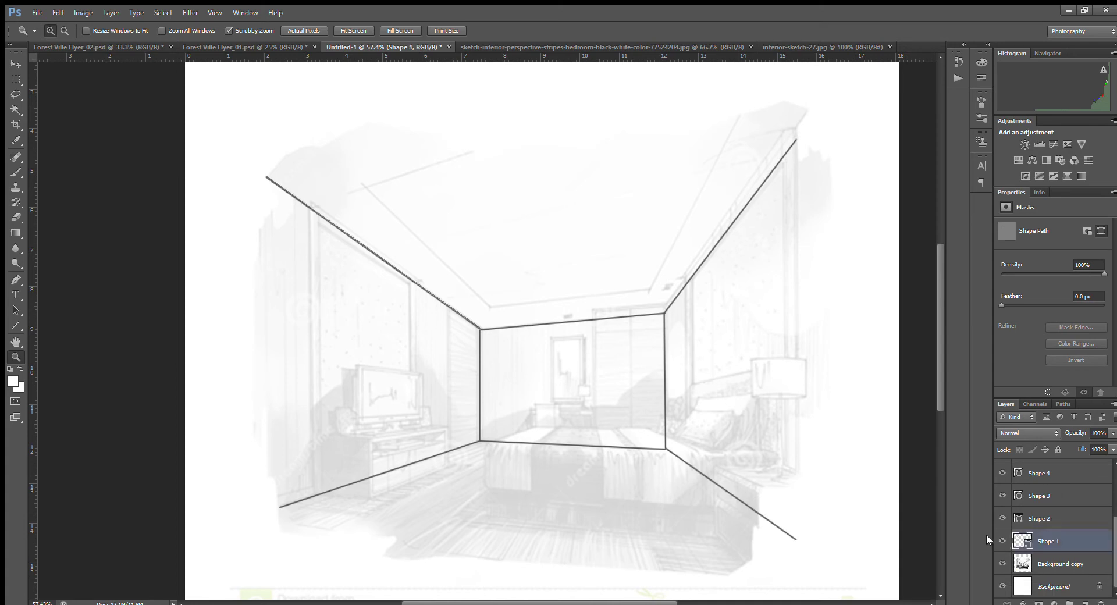
left_click(1002, 541)
left_click(1002, 541)
Lower the Background copy sketch layer's opacity to 12%.
left_click(1053, 564)
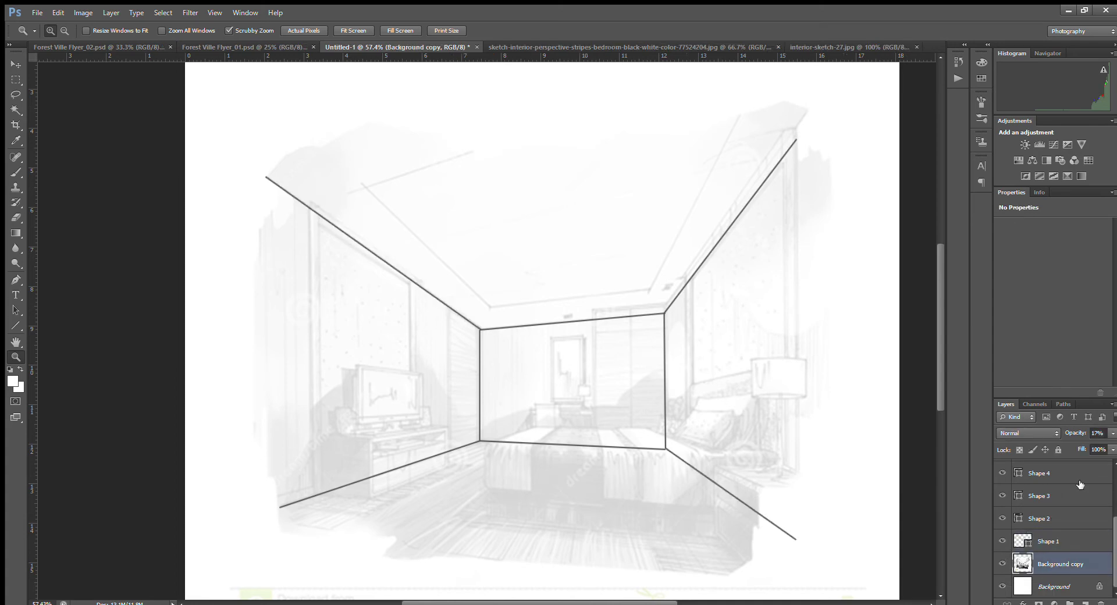
left_click_drag(1075, 433, 1071, 433)
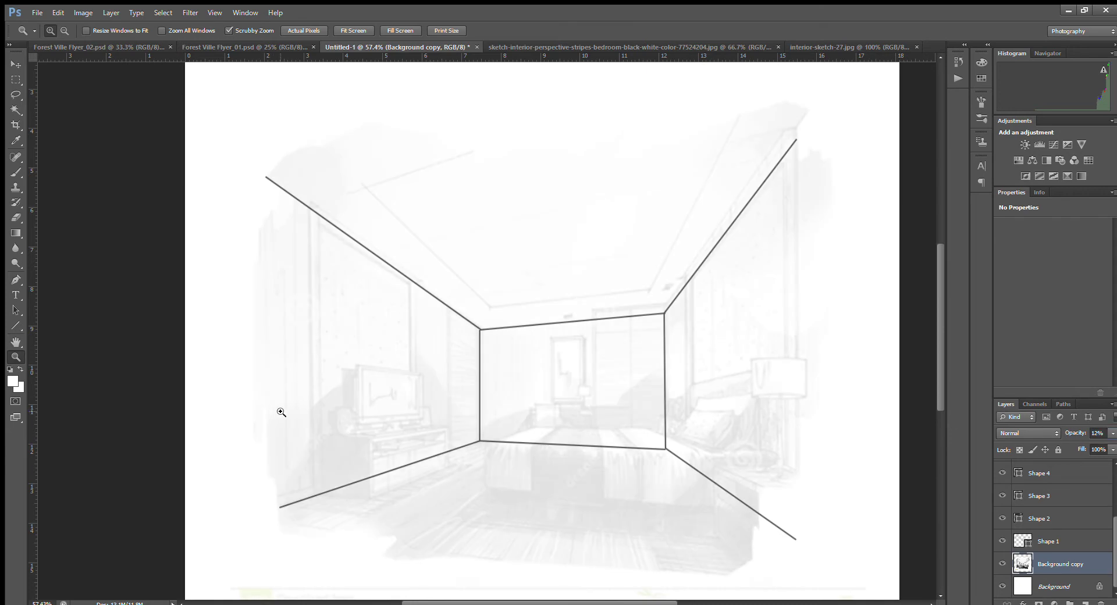
Add the text "360" at the back wall's upper-left corner in Corbel Regular at 23 pt.
left_click(16, 296)
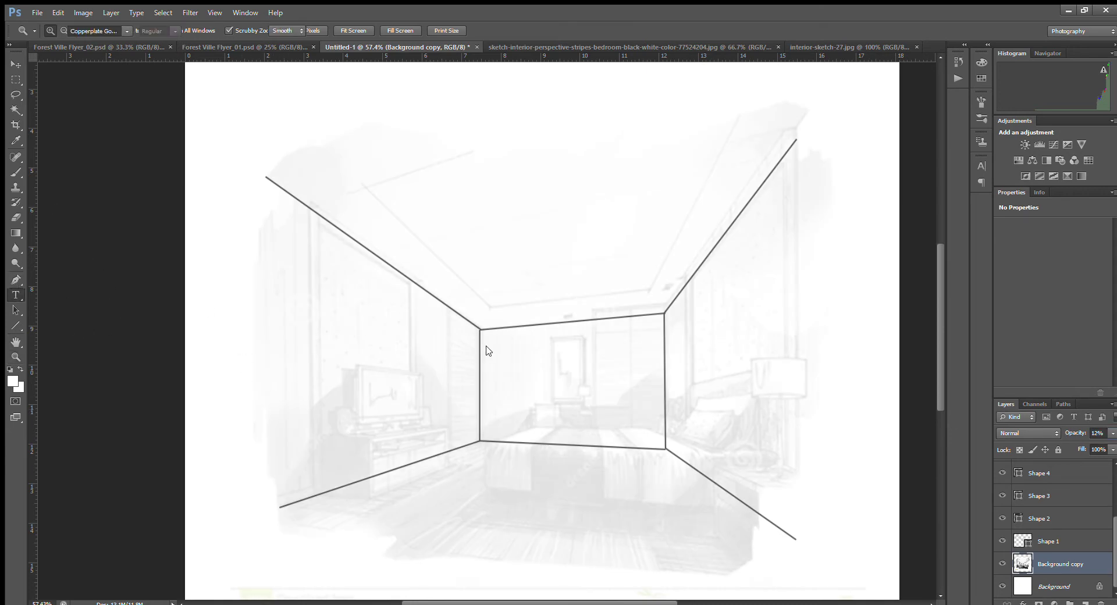
left_click(490, 342)
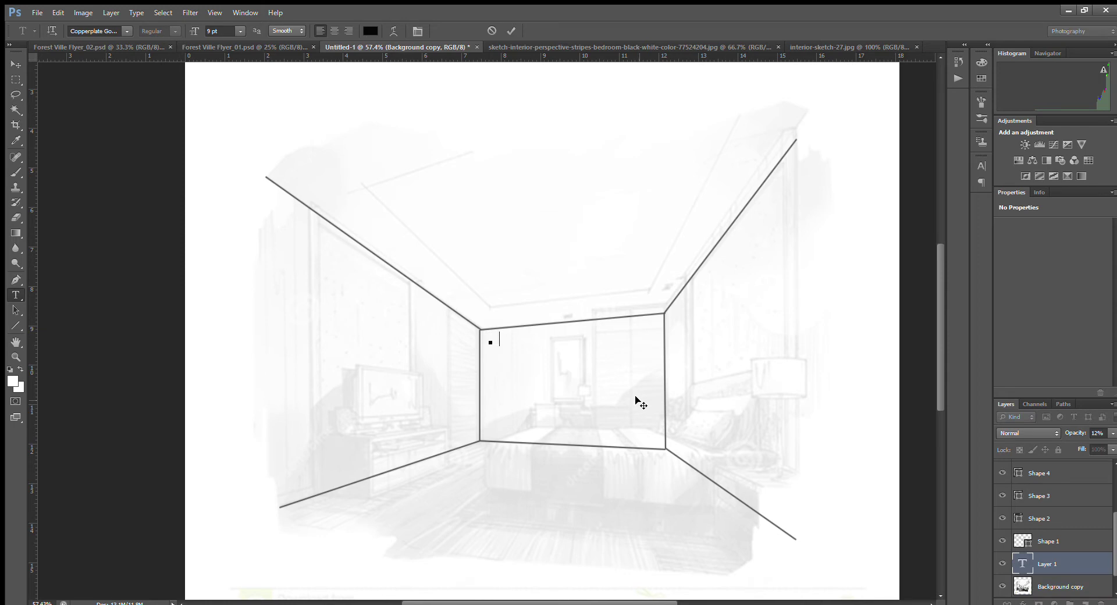
type("360")
key("ctrl")
key("ctrl+a")
key("Down")
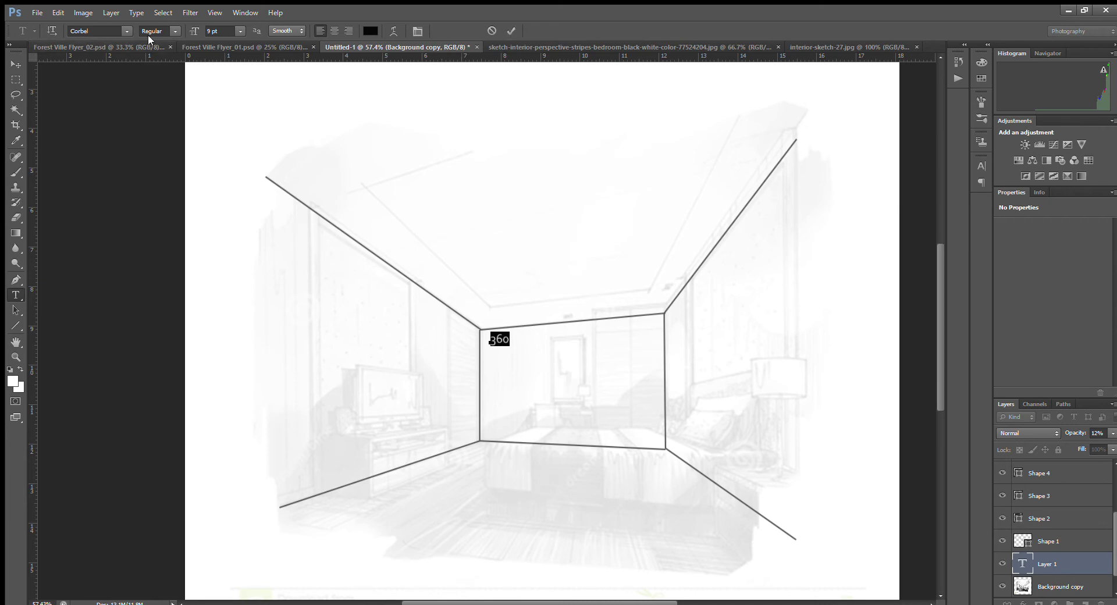
left_click(107, 27)
left_click_drag(195, 32, 205, 33)
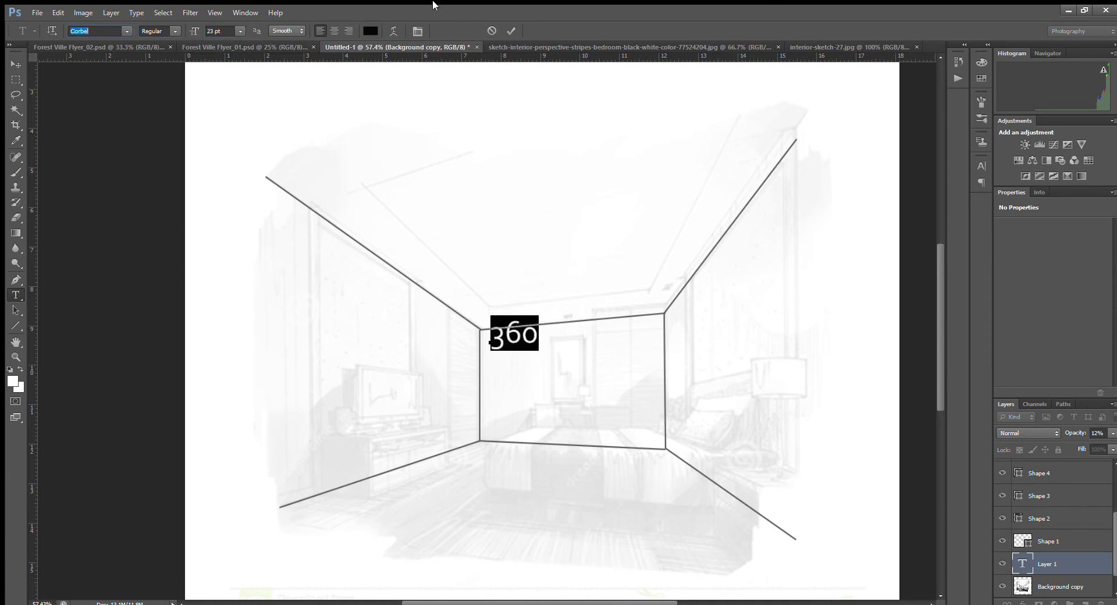
left_click(508, 30)
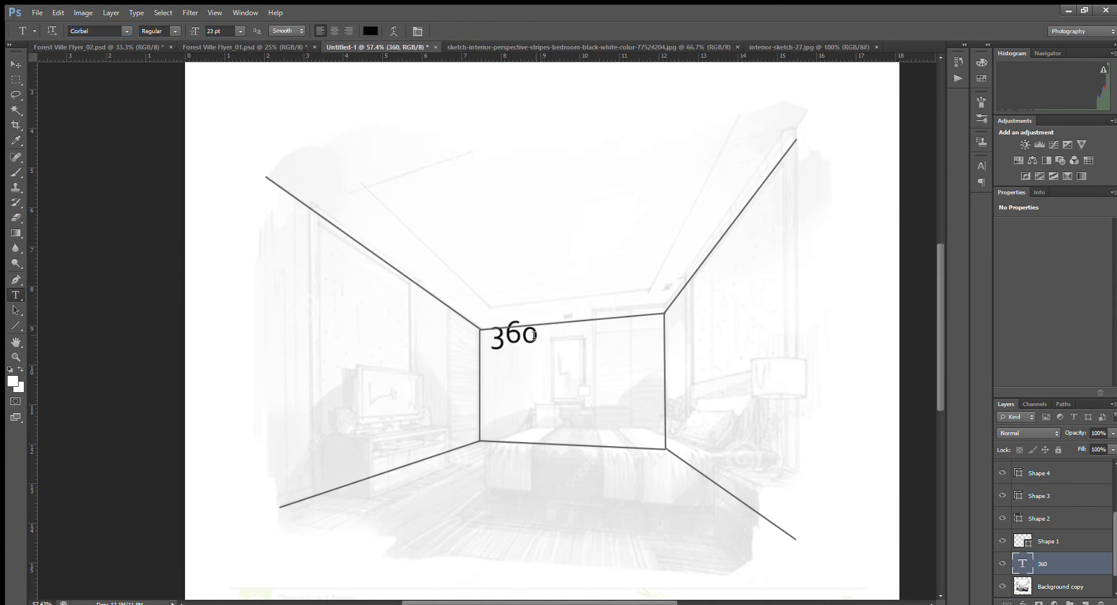
Move the "360" text down so it sits inside the back wall's upper-left corner.
left_click(16, 64)
left_click_drag(528, 331, 529, 343)
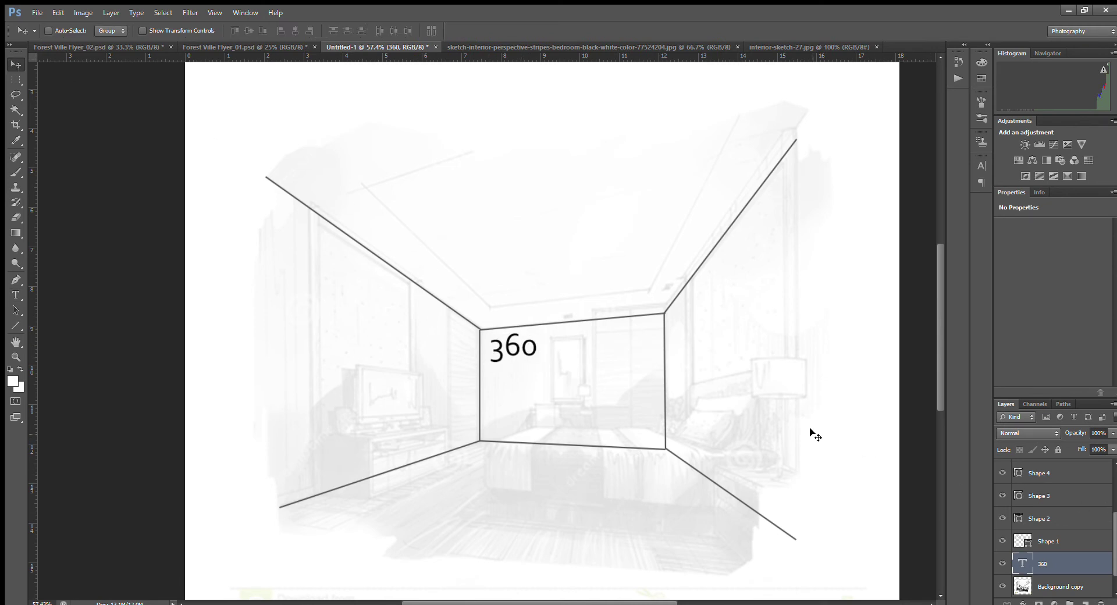
mouse_move(529, 364)
left_mouse_down()
mouse_move(652, 349)
mouse_move(591, 394)
mouse_move(514, 368)
mouse_move(525, 361)
left_mouse_up()
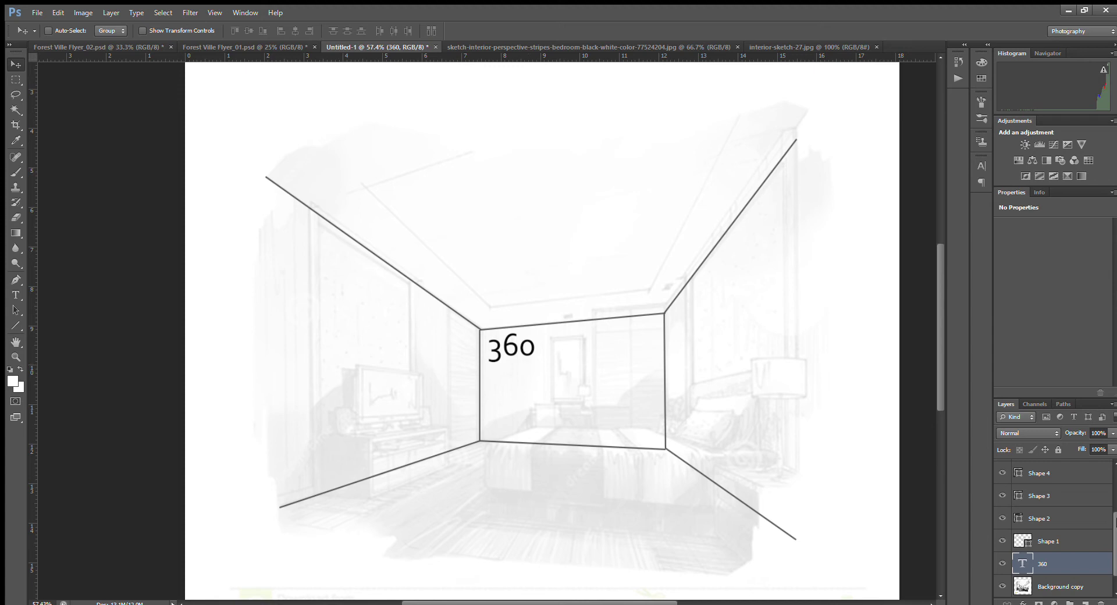
scroll(1027, 532, "up", 3)
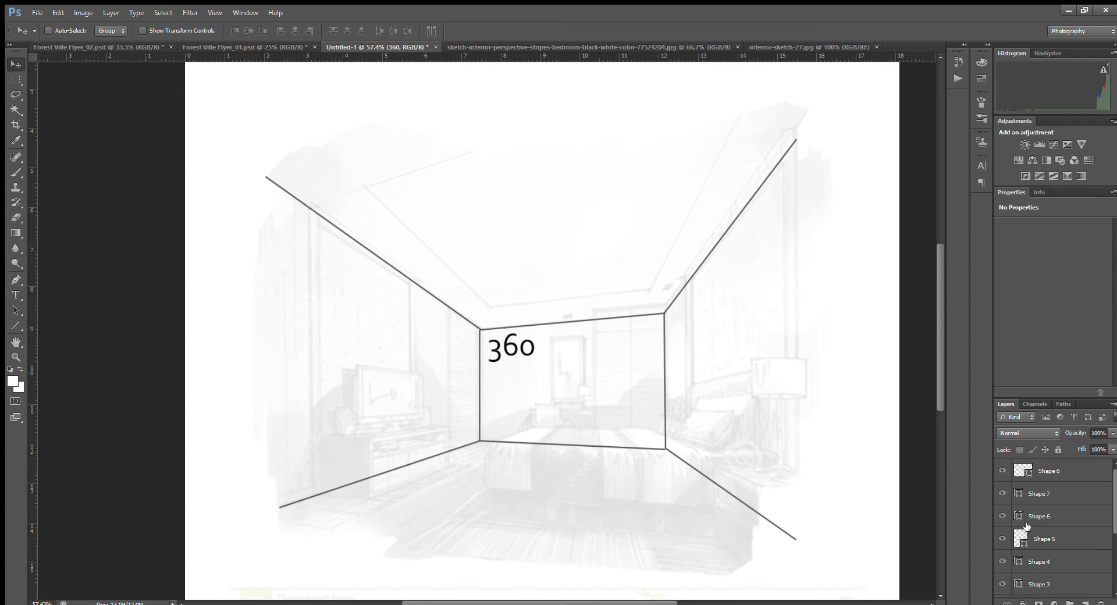
scroll(1016, 549, "down", 3)
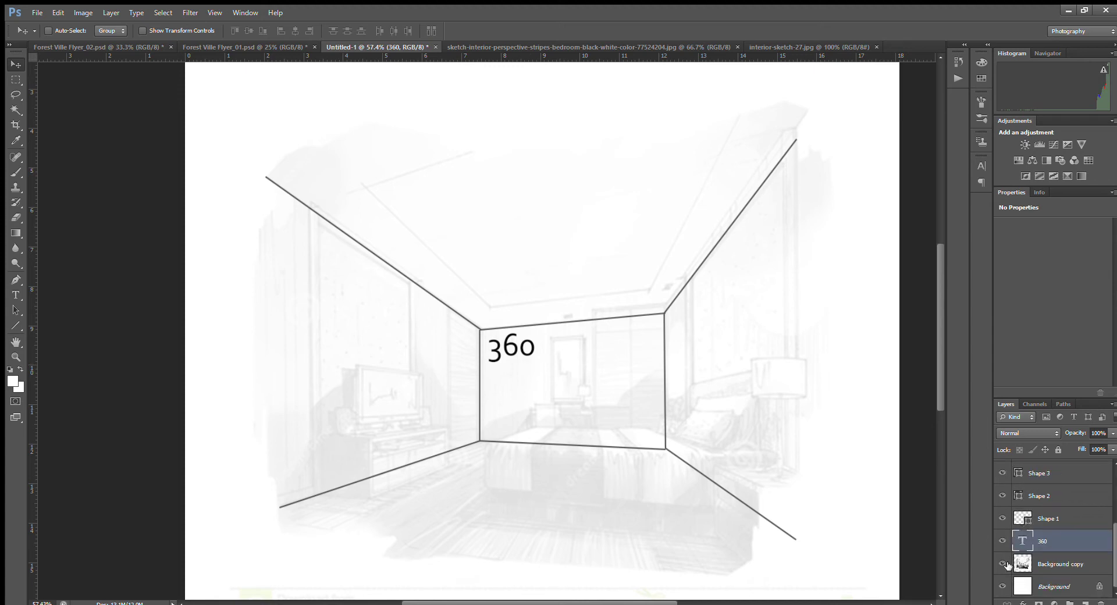
Move the "360" text layer above Shape 8 so it sits first in the layer stack.
left_click(1003, 564)
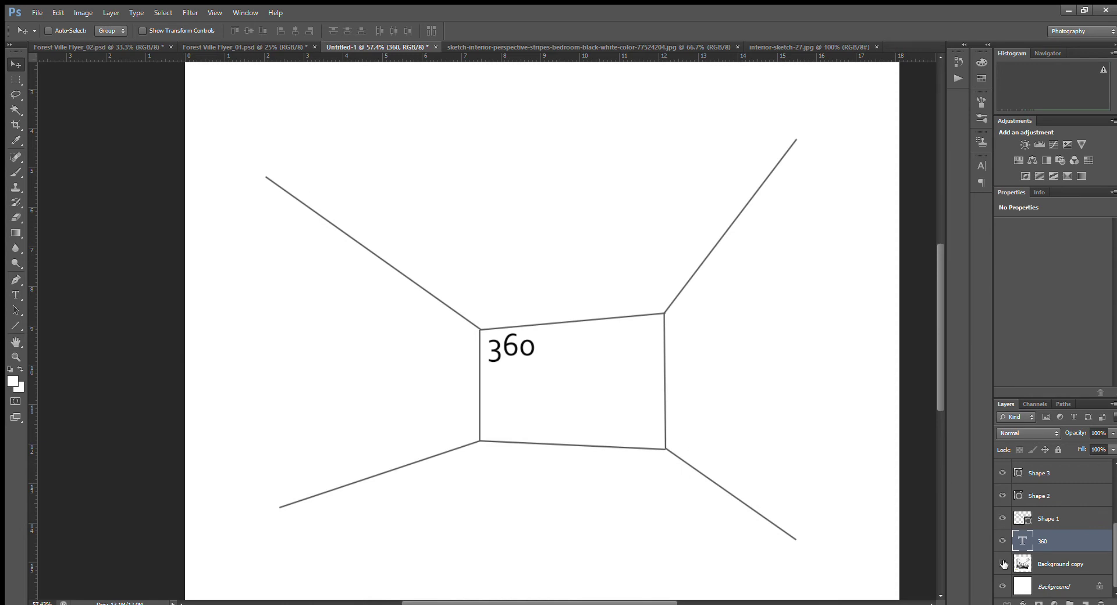
left_click(1002, 563)
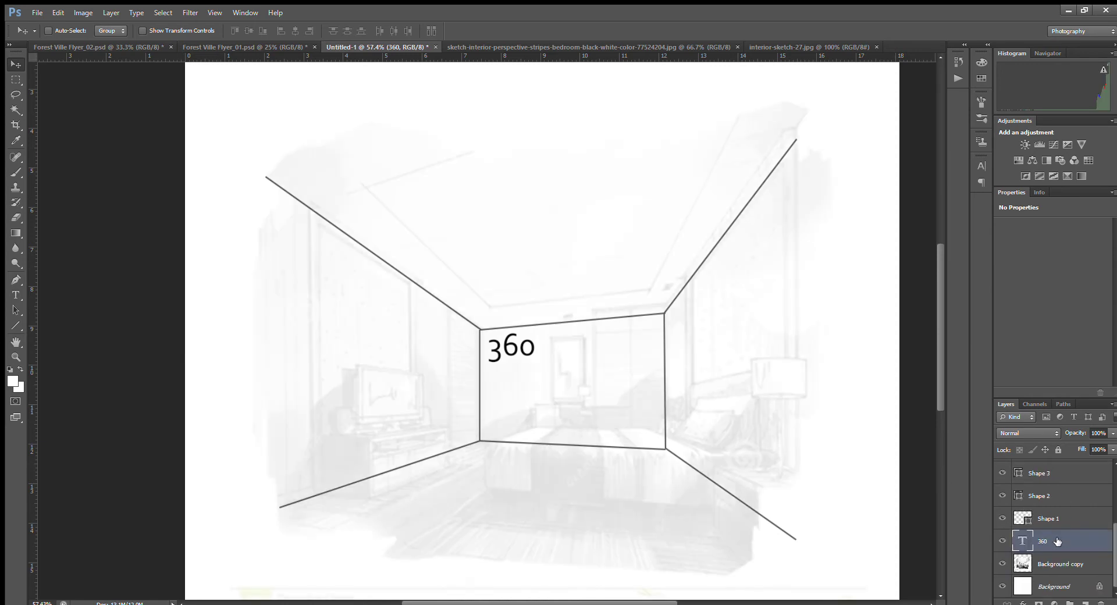
scroll(1059, 544, "up", 5)
left_click_drag(1075, 423, 1072, 454)
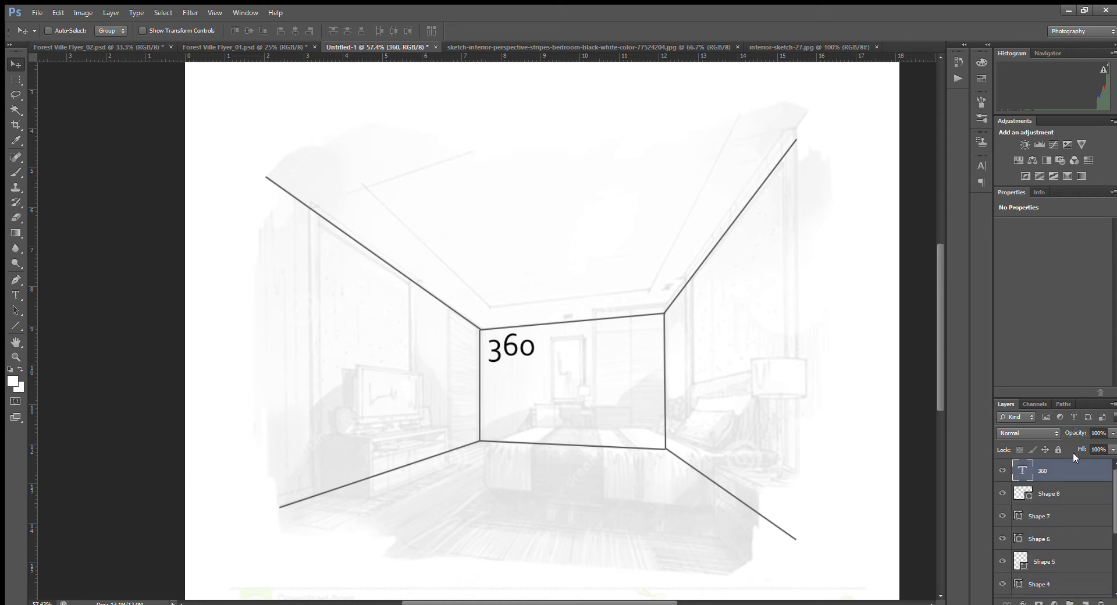
left_click(1002, 471)
left_click(1002, 471)
Hide the Background copy sketch layer so only the traced lines and the "360" text show.
scroll(1035, 527, "down", 3)
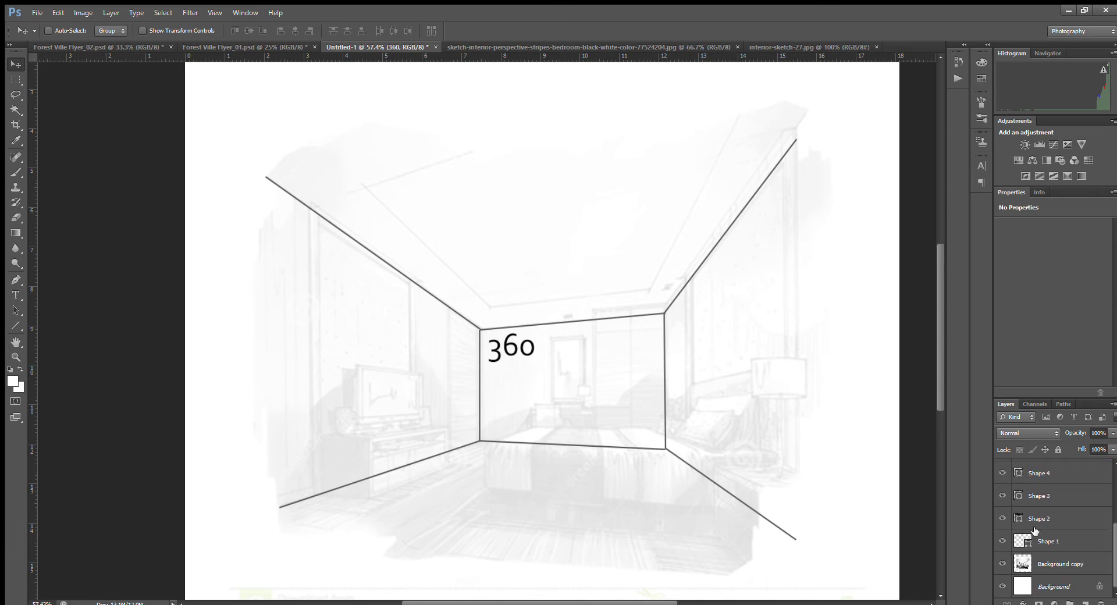
left_click(1003, 563)
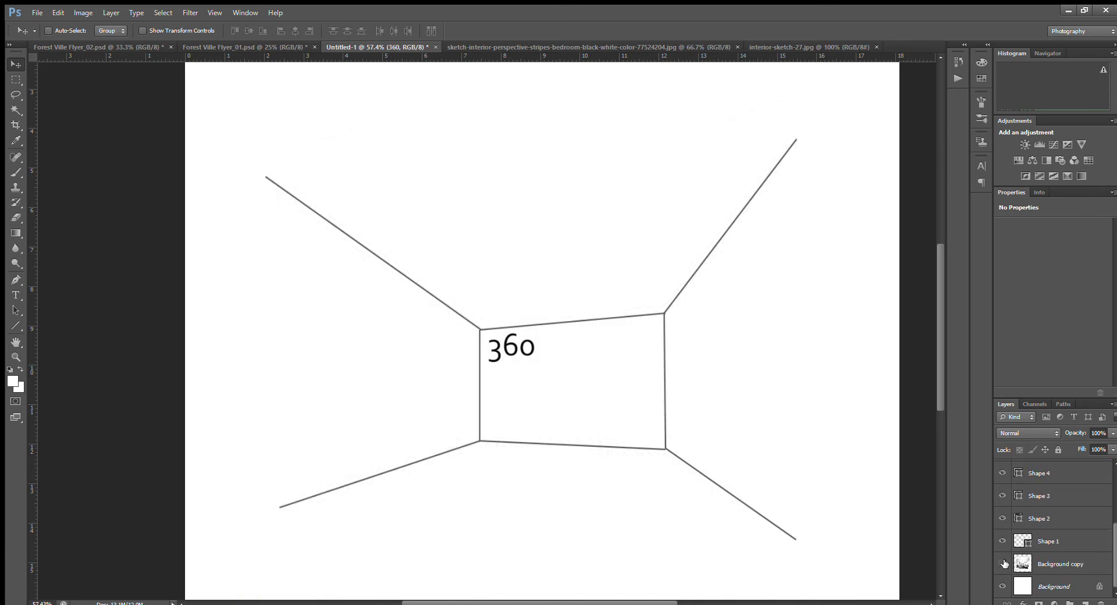
scroll(671, 359, "down", 1)
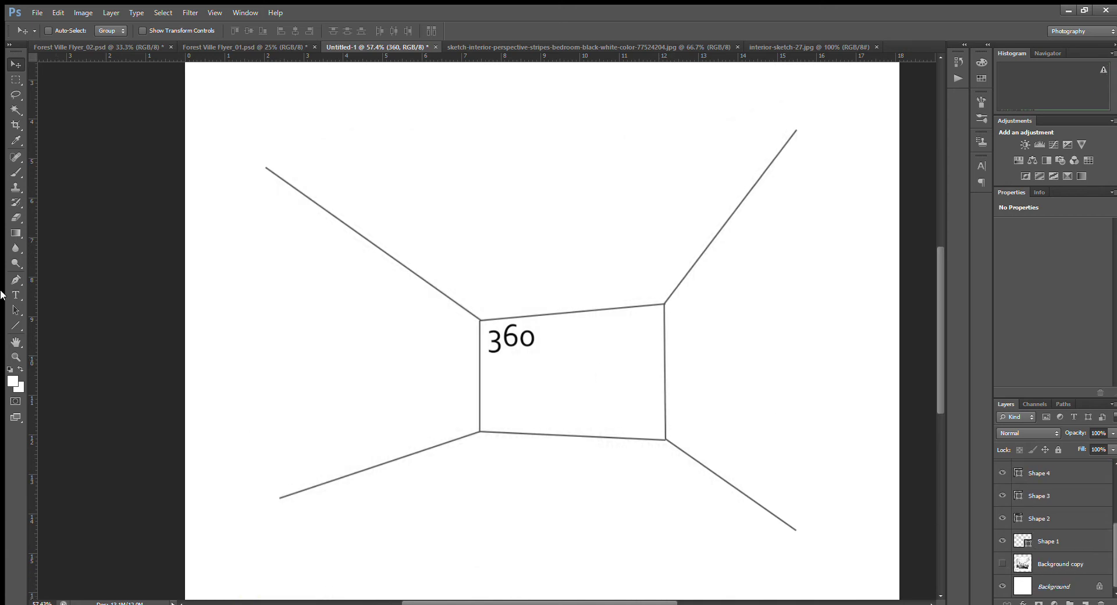
Examine the room outline at several zoom levels and check the font settings of the "360" text.
left_click(16, 357)
left_click_drag(513, 351, 485, 371)
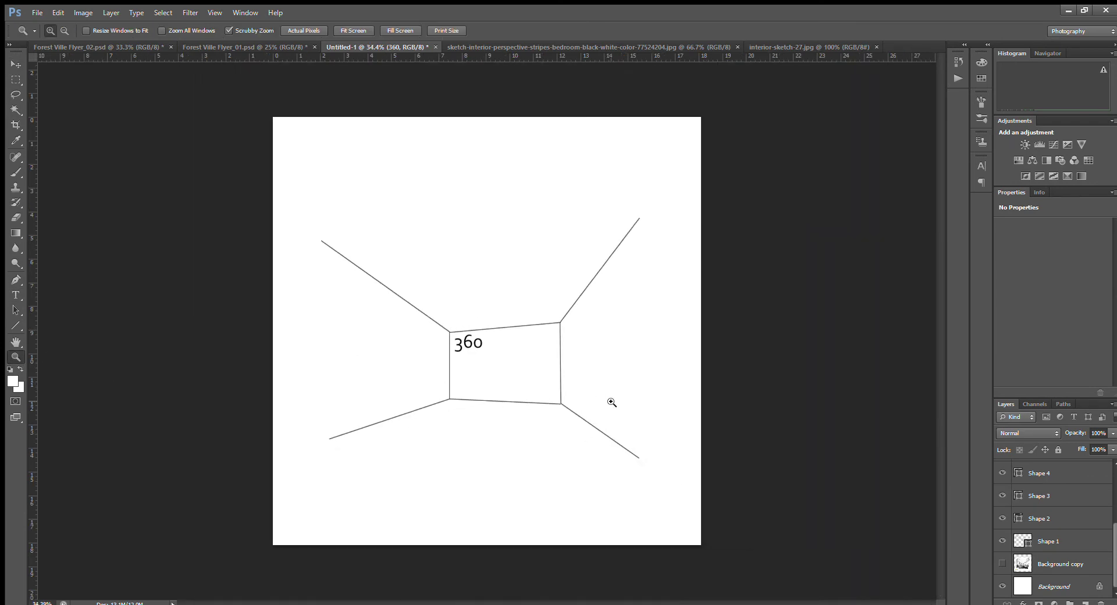
mouse_move(617, 402)
left_mouse_down()
mouse_move(644, 403)
mouse_move(631, 402)
left_mouse_up()
mouse_move(458, 251)
left_mouse_down()
mouse_move(477, 251)
mouse_move(462, 257)
left_mouse_up()
left_click_drag(361, 294, 412, 320)
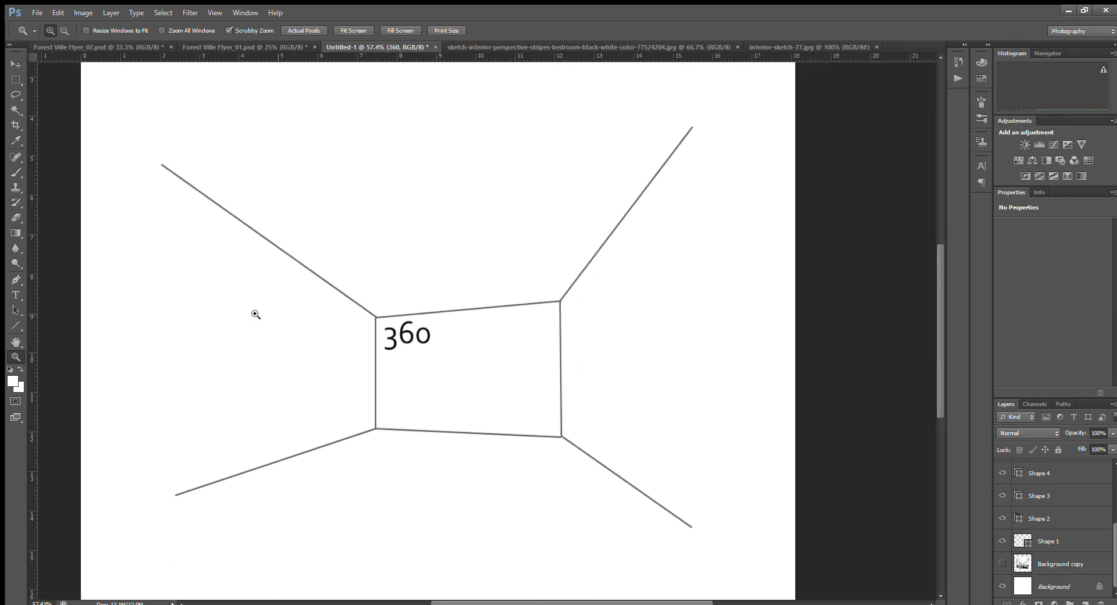
left_click_drag(217, 308, 765, 448)
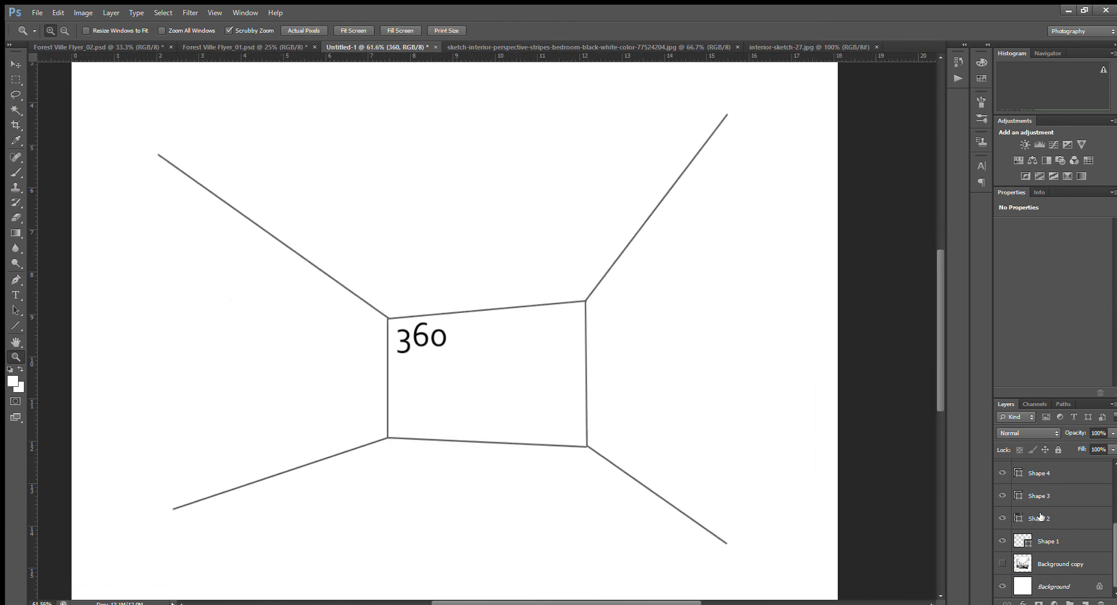
scroll(1042, 517, "up", 3)
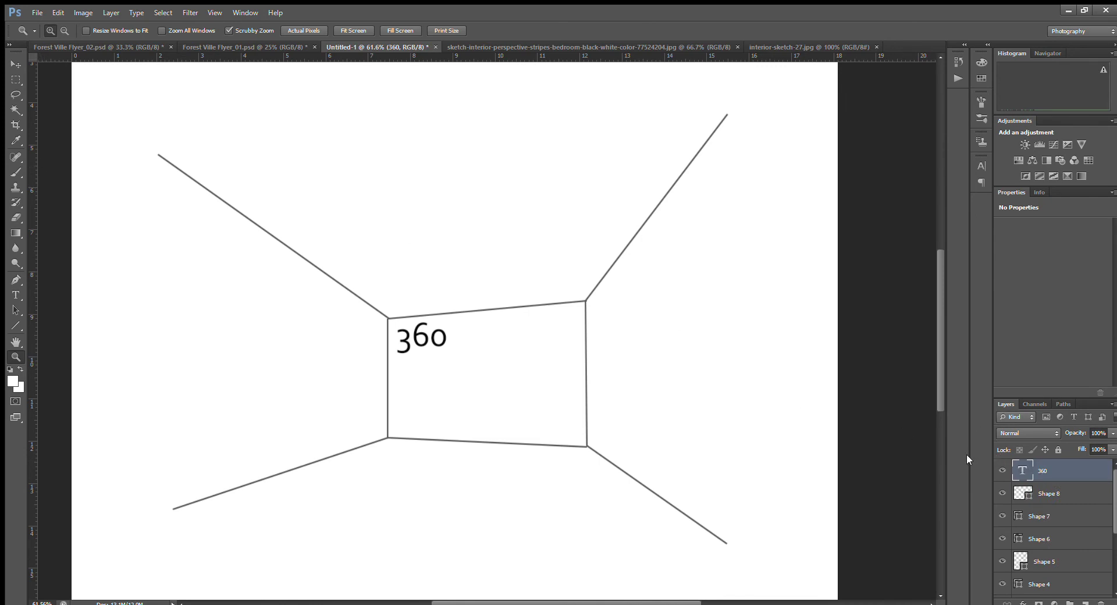
double_click(1019, 469)
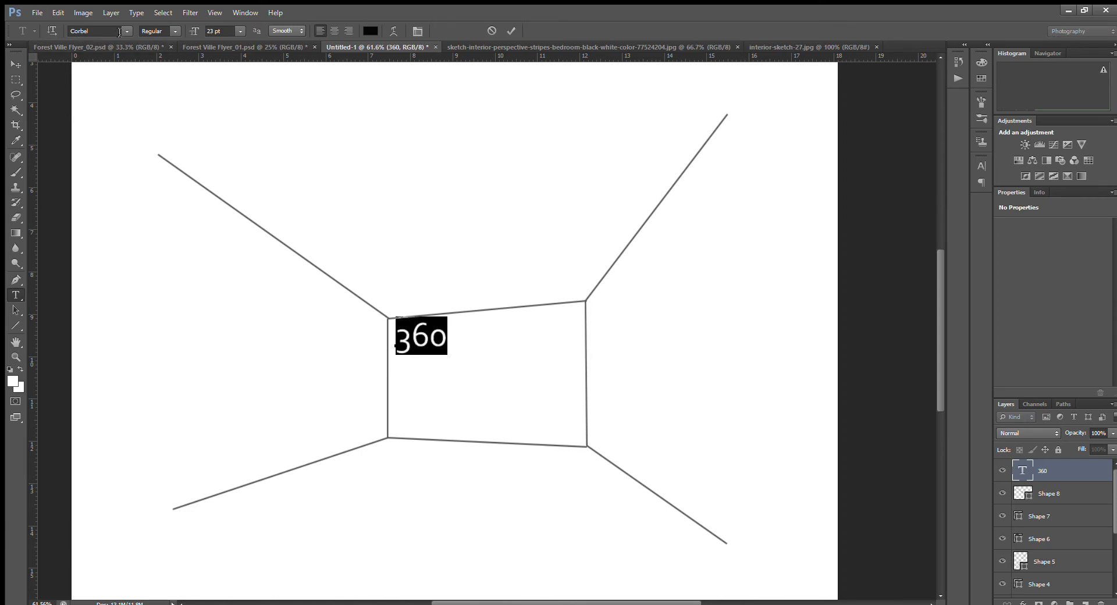
left_click(511, 31)
key("z")
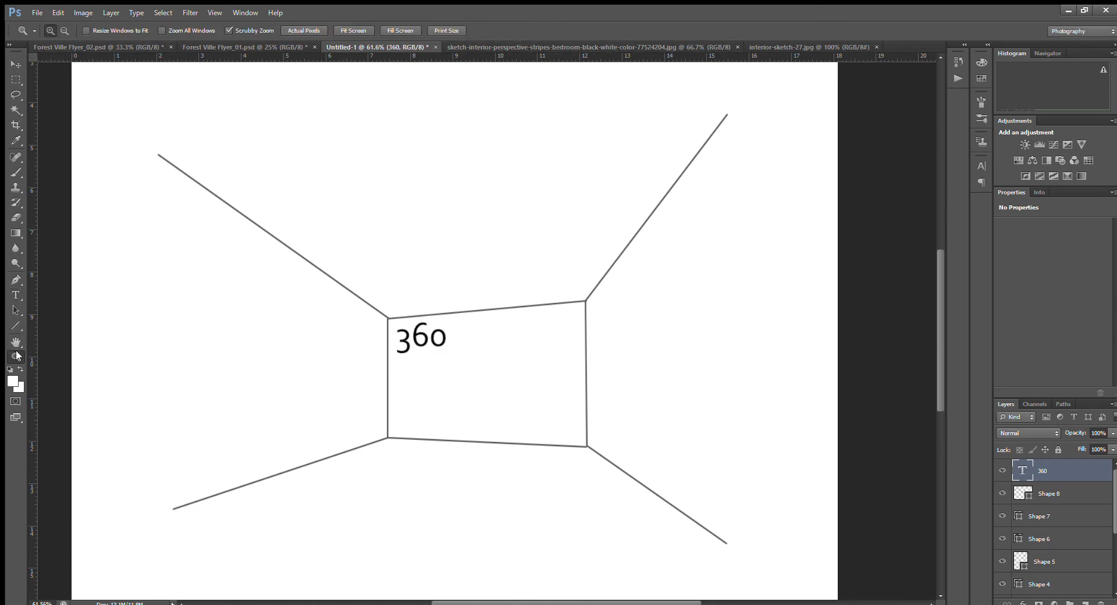
left_click_drag(454, 324, 503, 319)
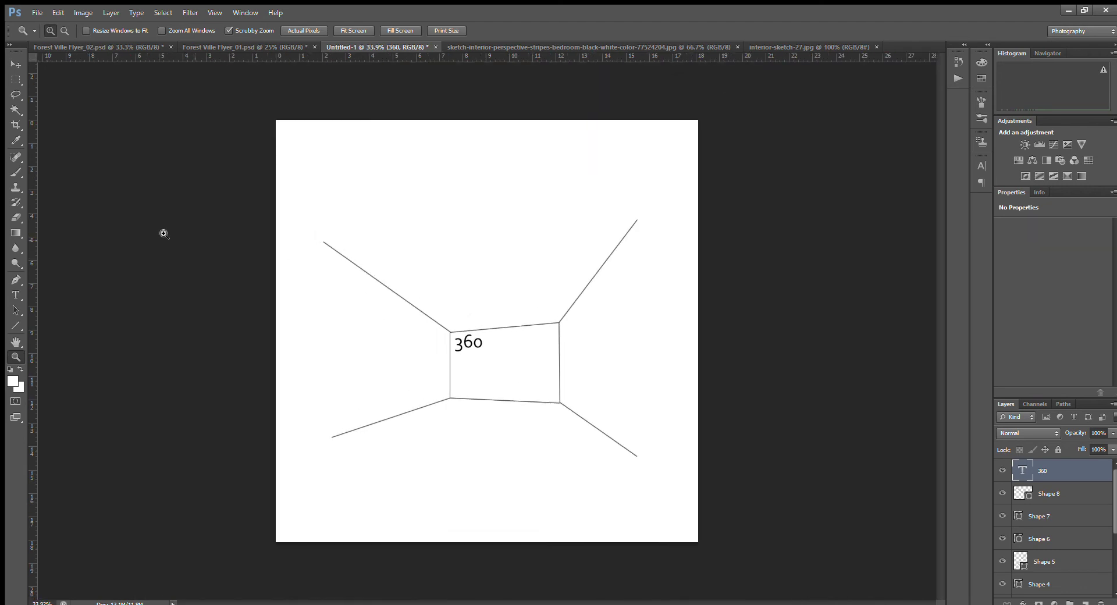
left_click_drag(533, 361, 551, 357)
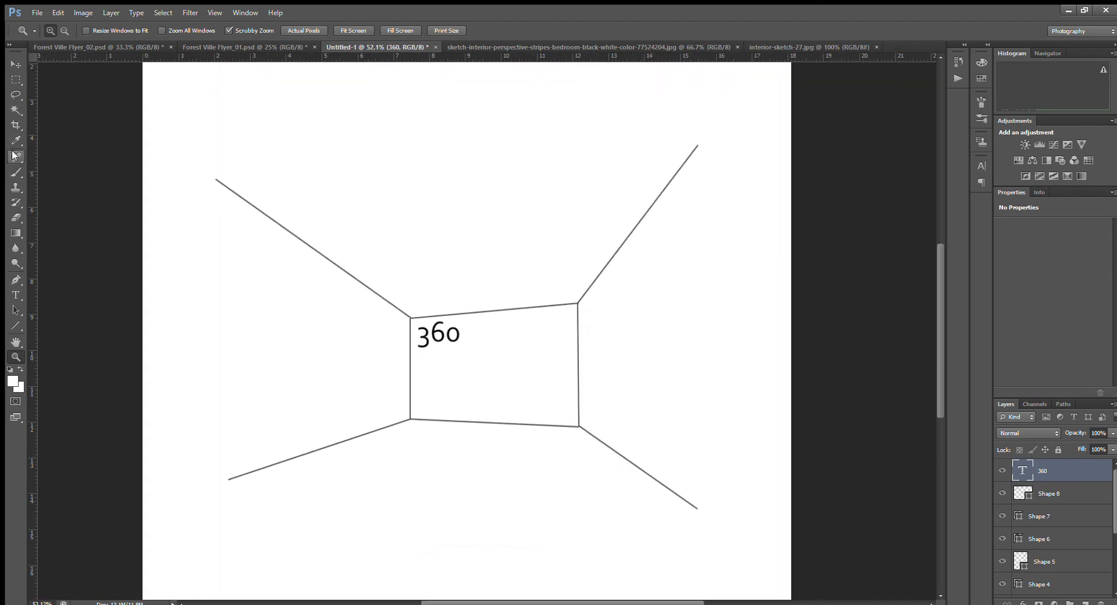
Try to close the left wall with a vertical line about 1006 px long from the ceiling line's outer end, using the Line tool.
left_click(16, 326)
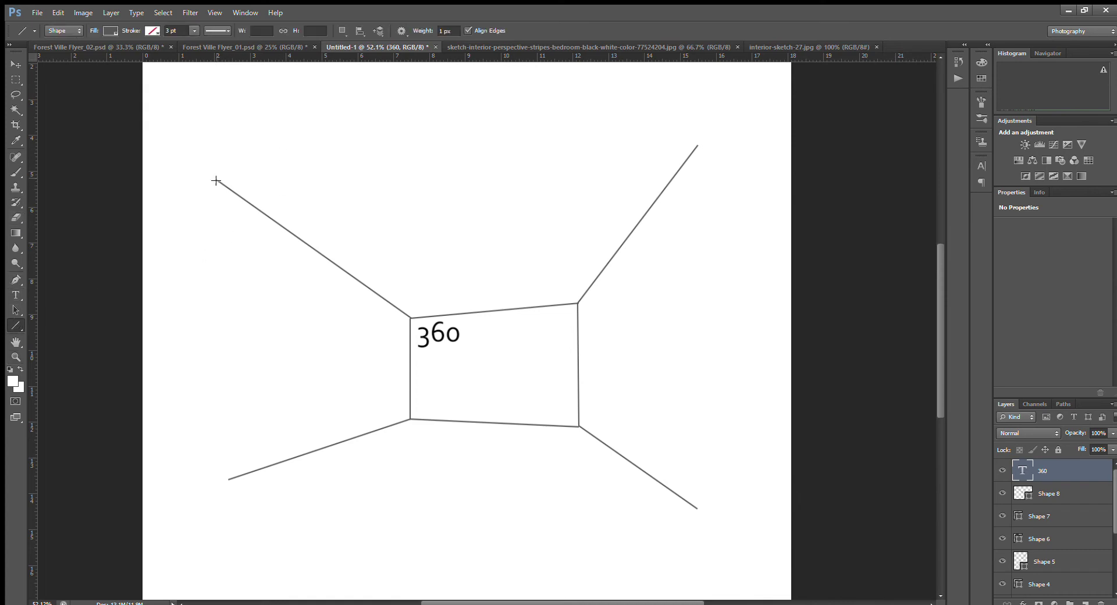
left_click_drag(216, 181, 227, 462)
left_click_drag(234, 485, 233, 483)
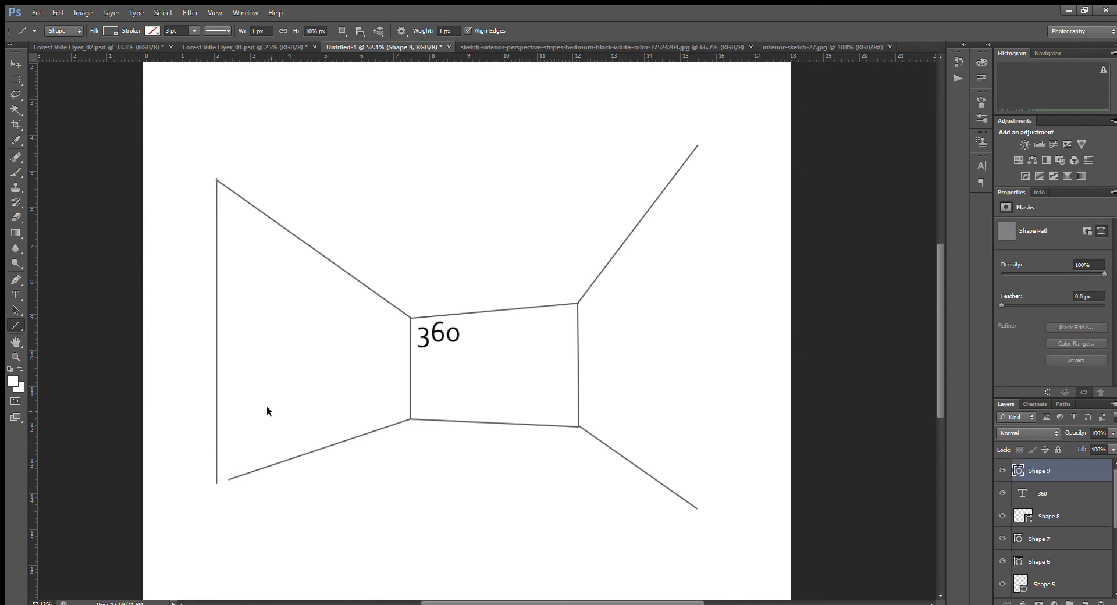
key("ctrl+z")
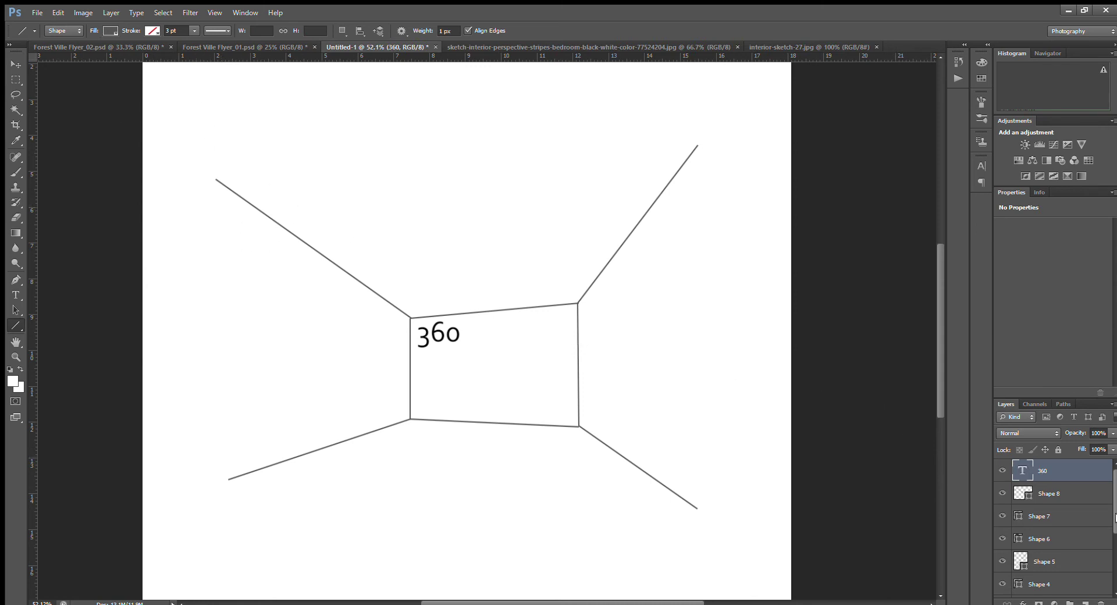
Try to close the left wall with a duplicate of Shape 8 stretched between the outer ends of its ceiling and floor lines.
left_click(1069, 492)
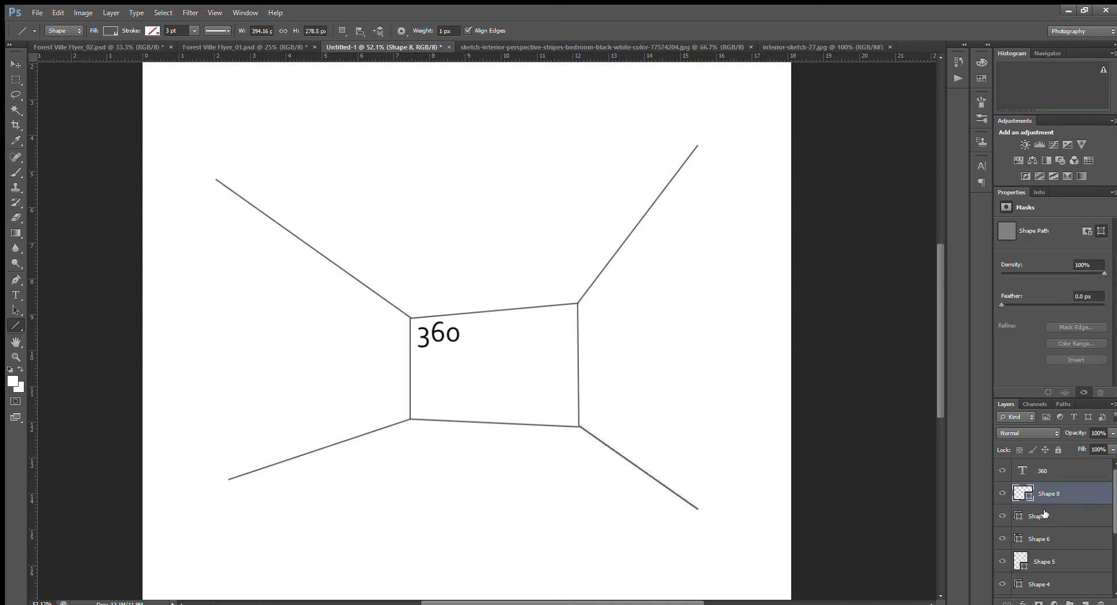
key("ctrl+j")
left_click(16, 64)
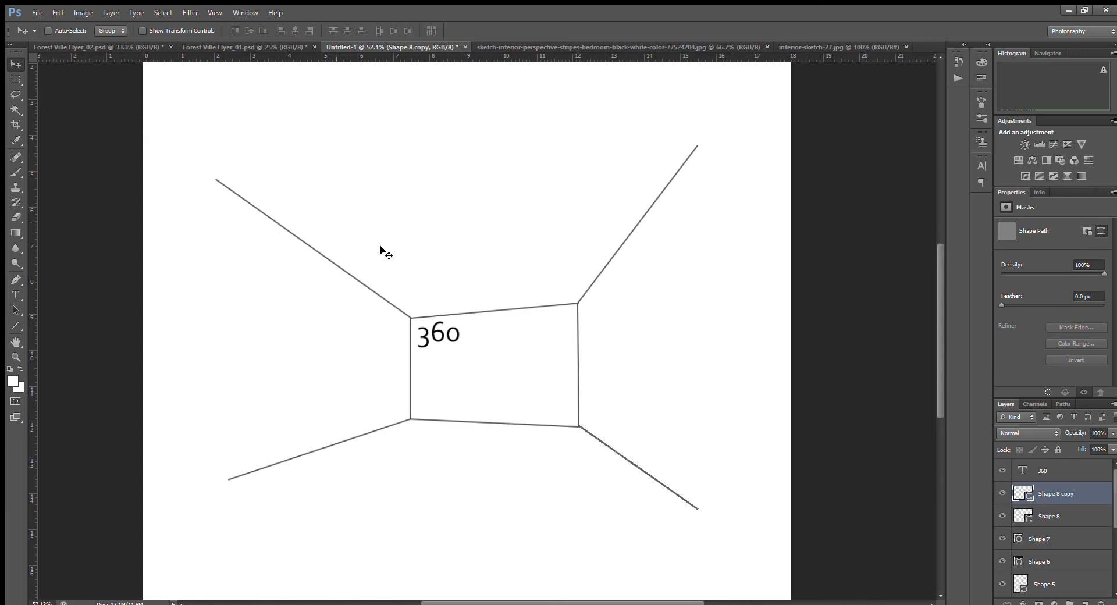
left_click_drag(699, 400, 342, 256)
key("ctrl+t")
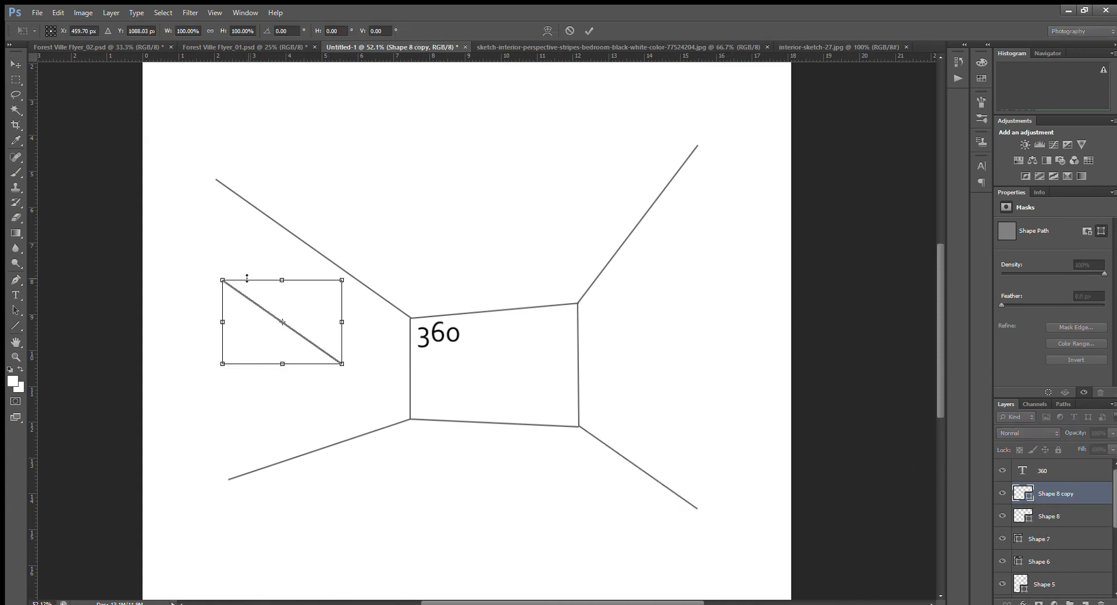
left_click_drag(219, 274, 216, 178)
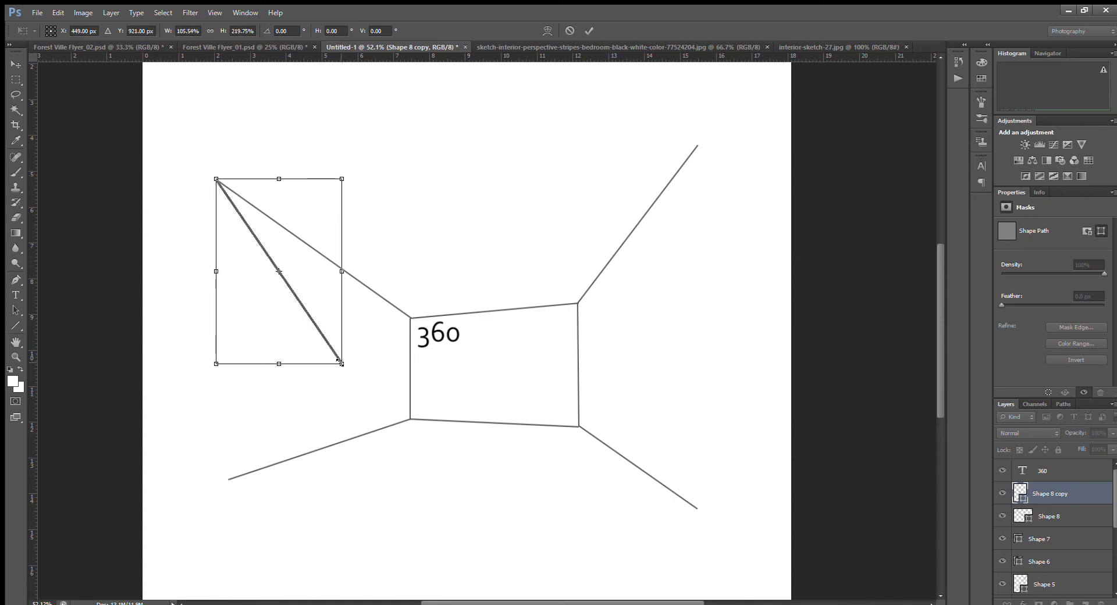
left_click_drag(339, 362, 230, 495)
left_click(588, 30)
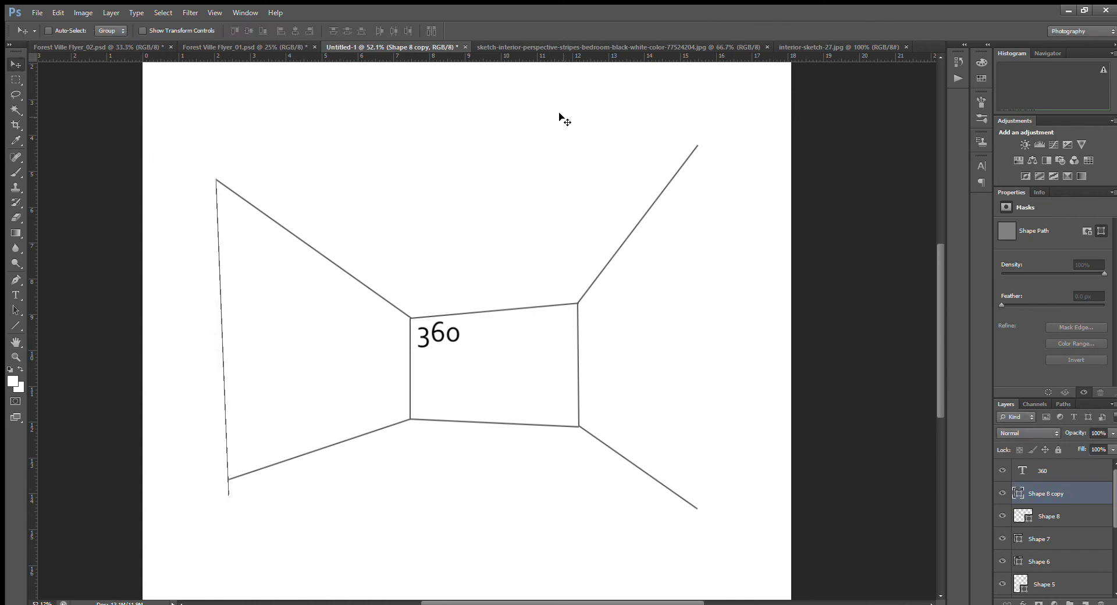
key("Delete")
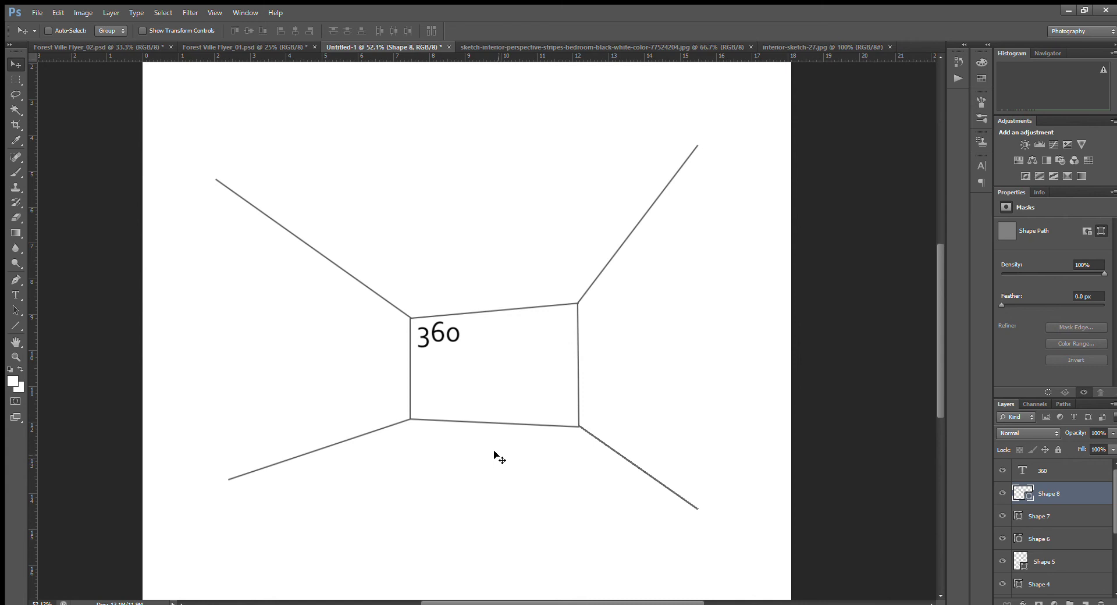
Show the Background copy sketch layer again and lower its opacity further.
scroll(1043, 542, "down", 5)
left_click(1002, 563)
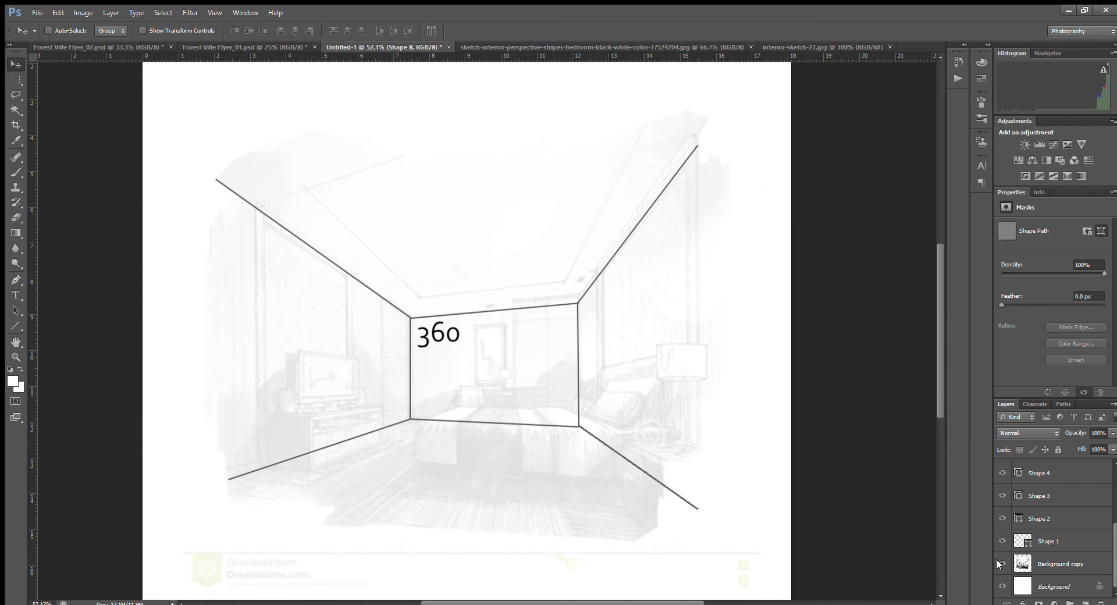
left_click_drag(1068, 433, 1065, 433)
left_click(1056, 564)
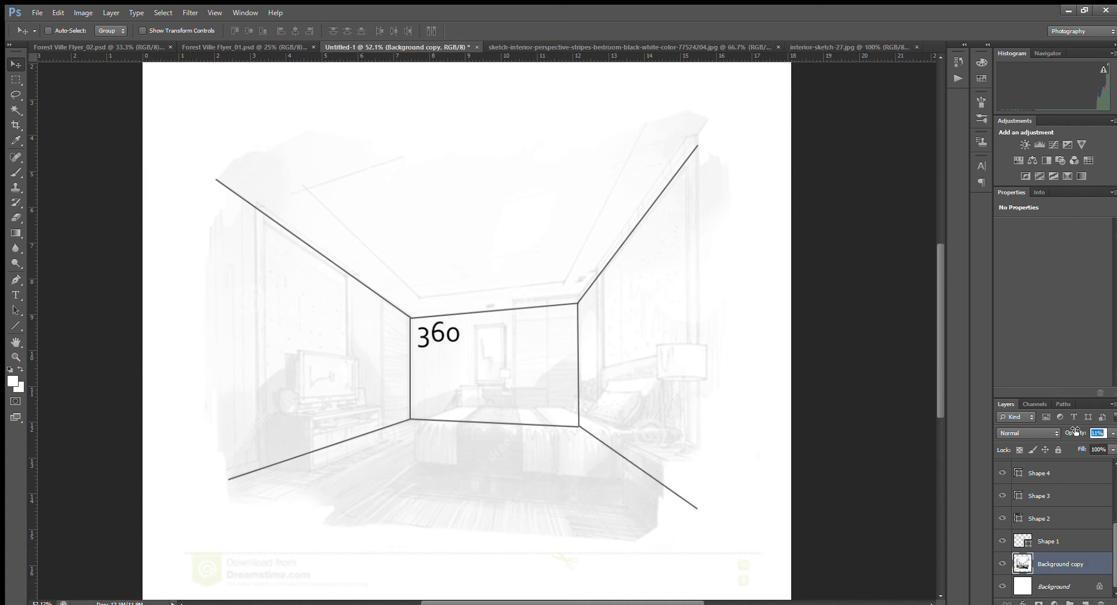
left_click_drag(1076, 431, 1071, 433)
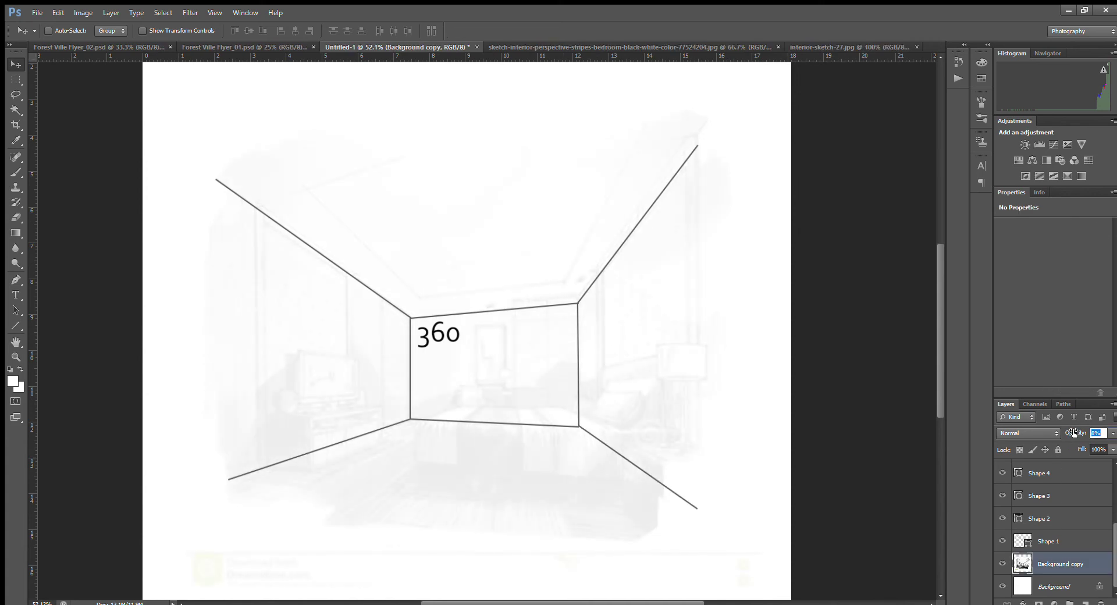
left_click_drag(1073, 432, 1073, 433)
Compare the drawing with and without the faint sketch, leaving the Background copy layer hidden.
left_click(1003, 564)
left_click(1002, 564)
left_click(999, 562)
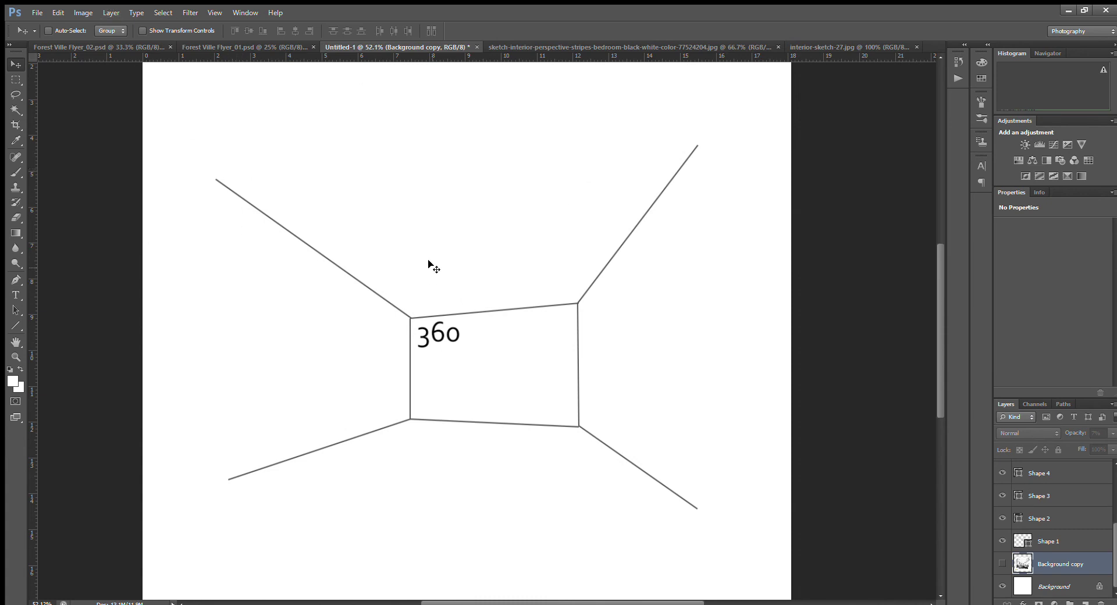
Duplicate the "360" text layer and hide the original.
scroll(1050, 532, "up", 3)
left_click(1042, 476)
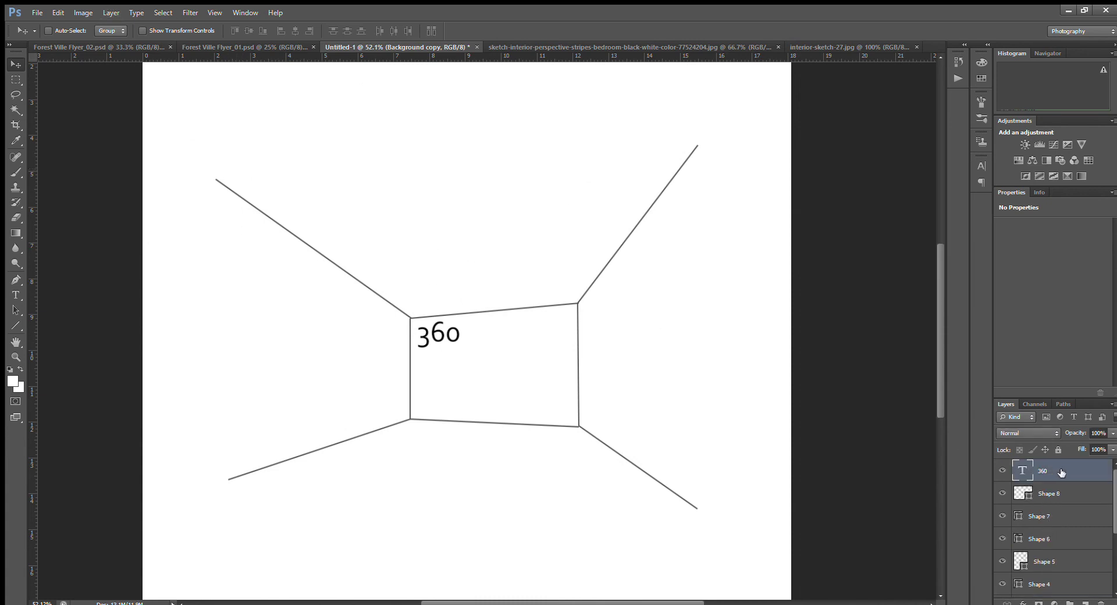
key("ctrl+j")
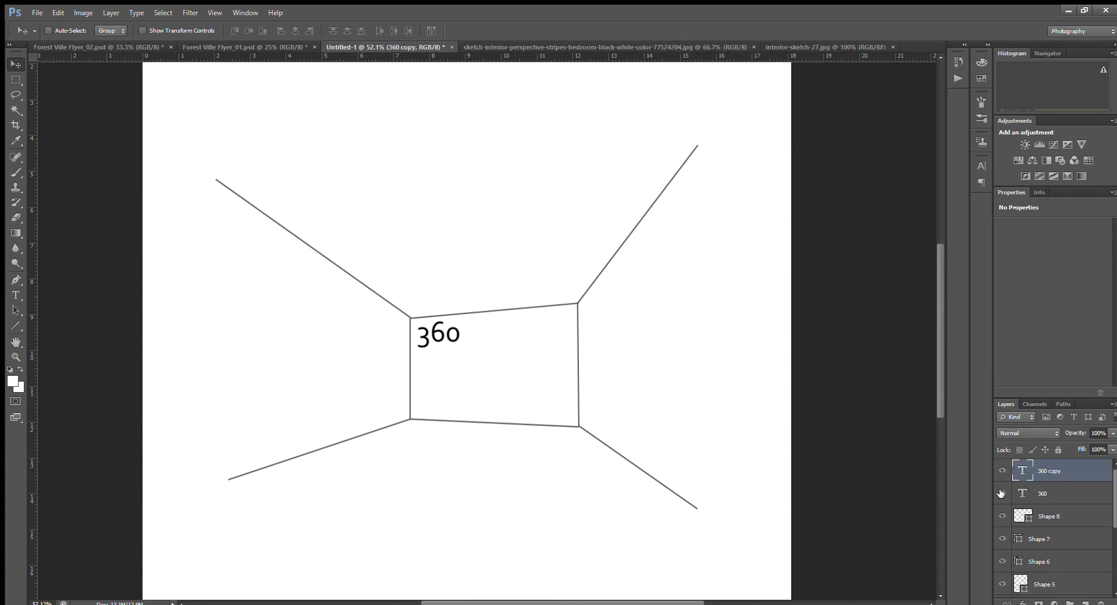
left_click(1002, 493)
Try successive fonts on the duplicated "360" text, going from Courier through Courier New to the DS Walbaum fonts.
key("t")
double_click(1012, 470)
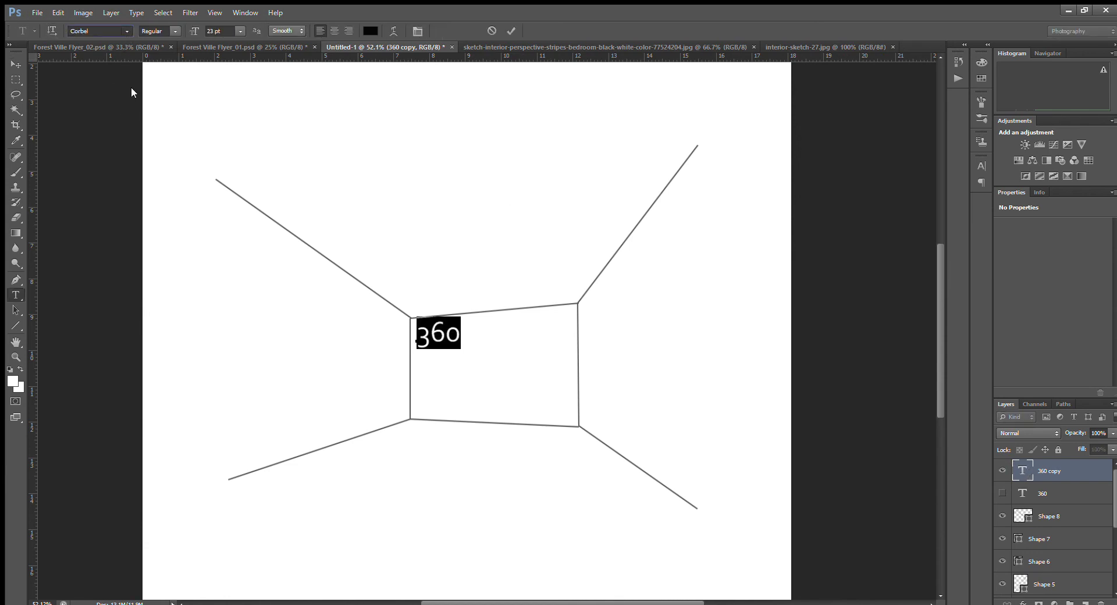
key("Down")
left_click(86, 31)
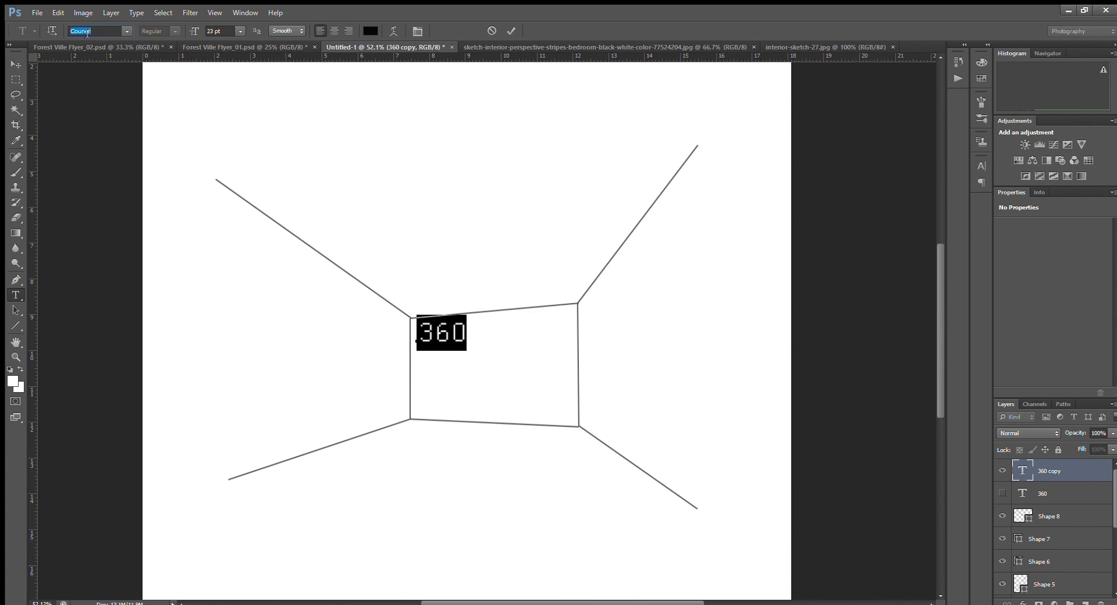
key("Down")
key("Down")
key("Down")
key("Down")
key("Down")
key("Down")
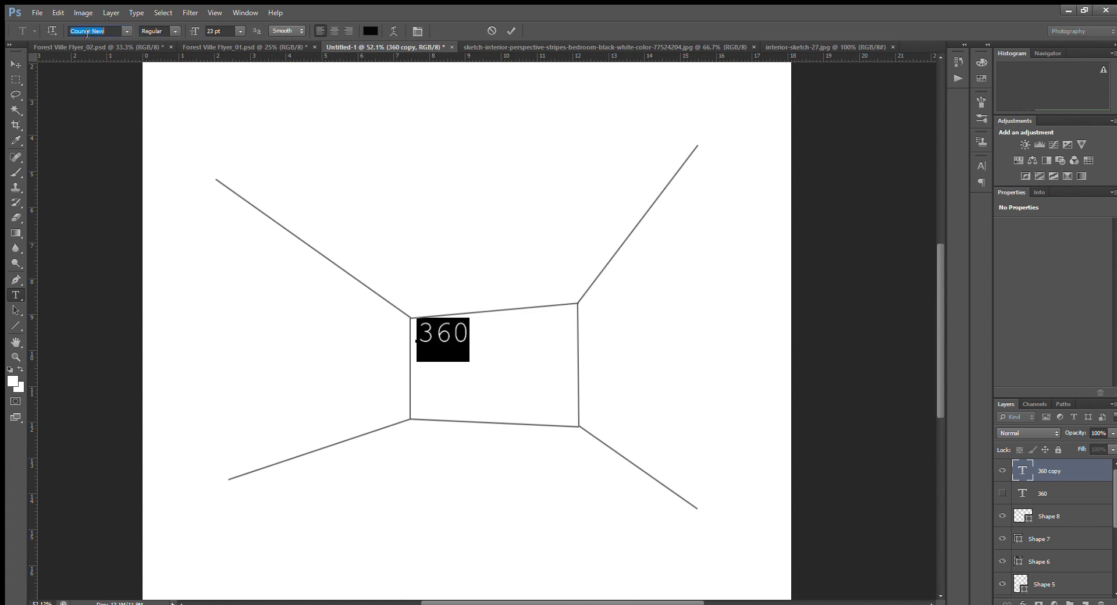
key("Down")
key("Down")
key("Down")
key("Down")
key("Down")
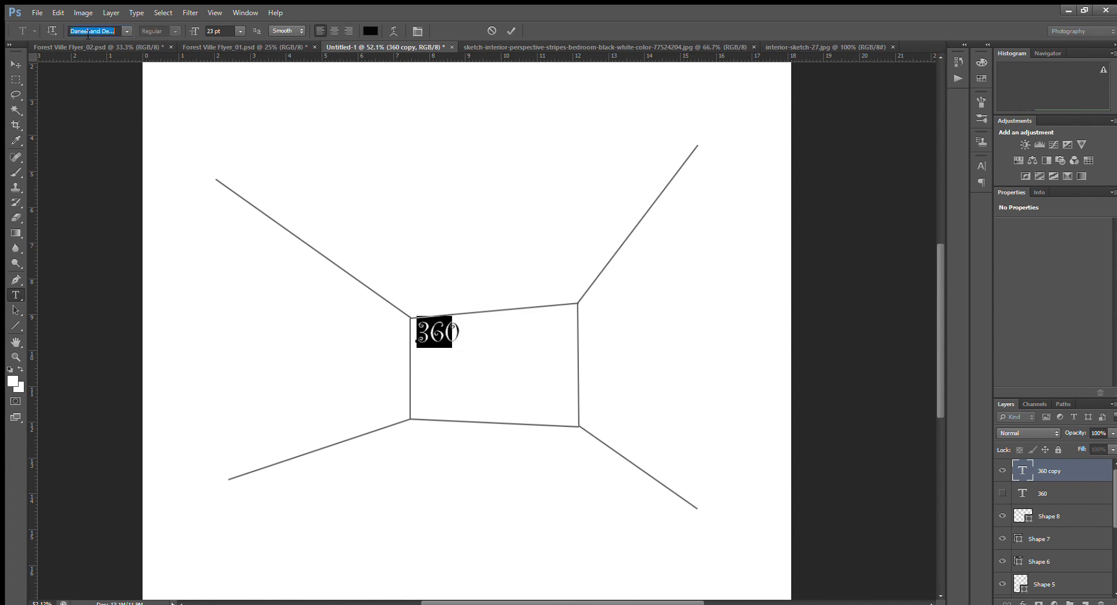
key("Down")
key("Down")
key("Down")
key("Down")
key("Down")
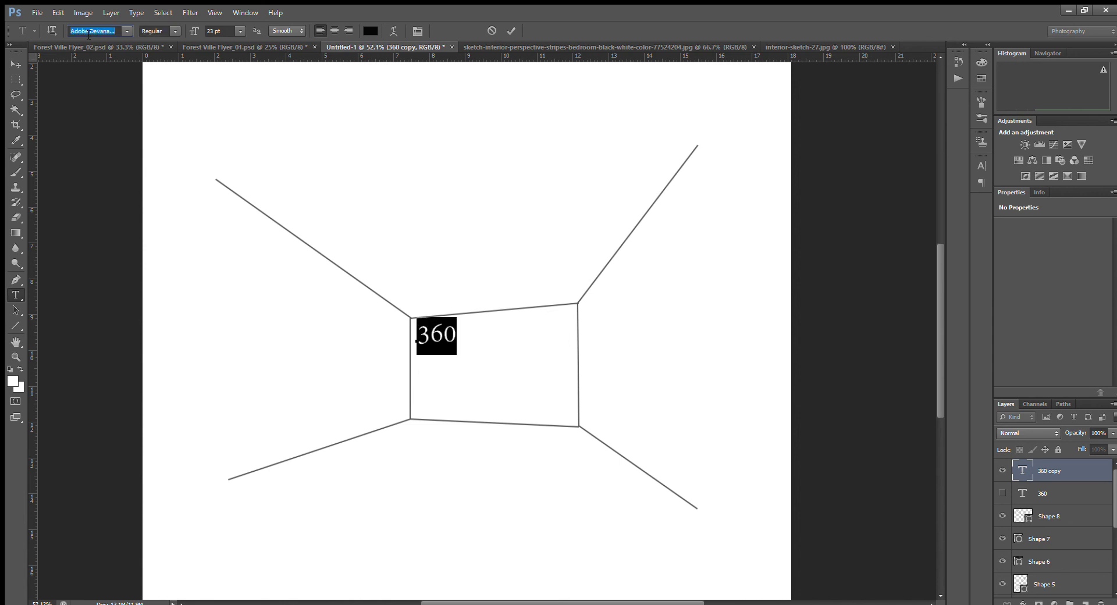
key("Down")
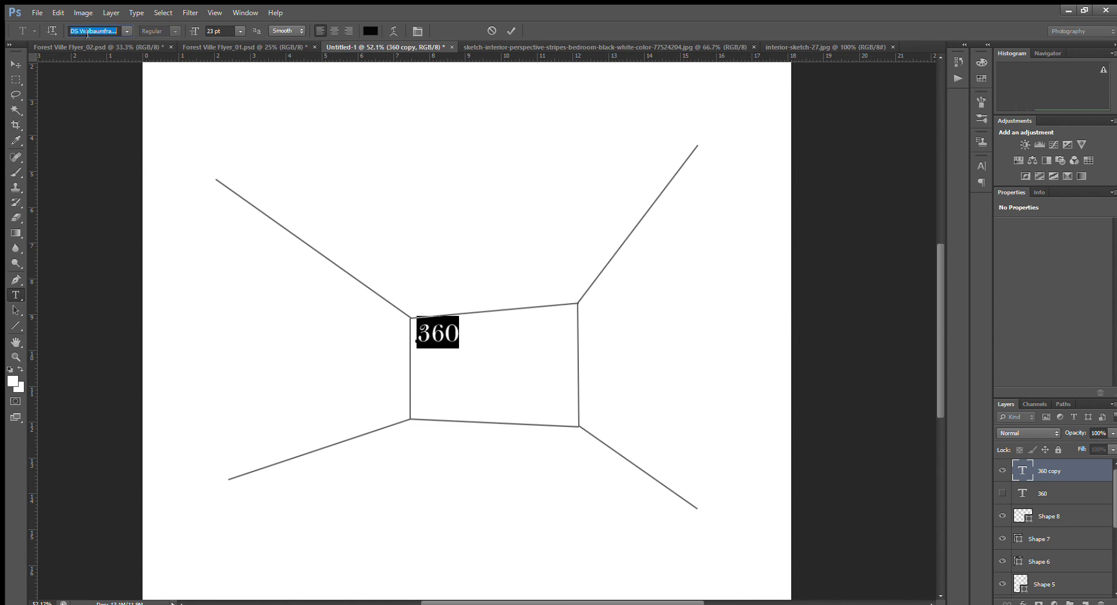
Set the font of the duplicated "360" text to Eras Medium ITC.
left_click(126, 31)
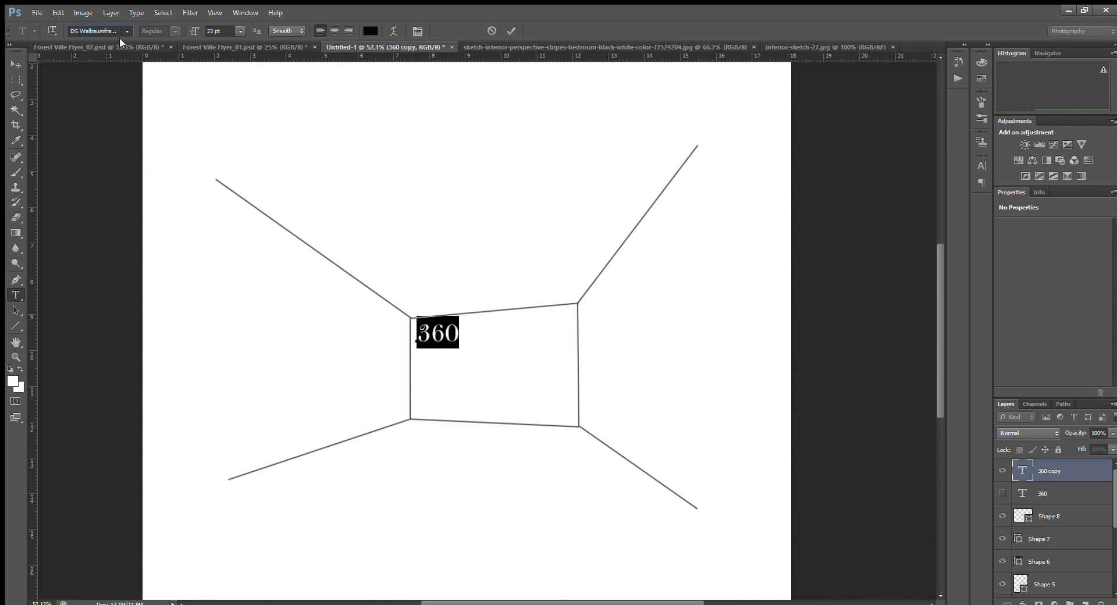
left_click(160, 170)
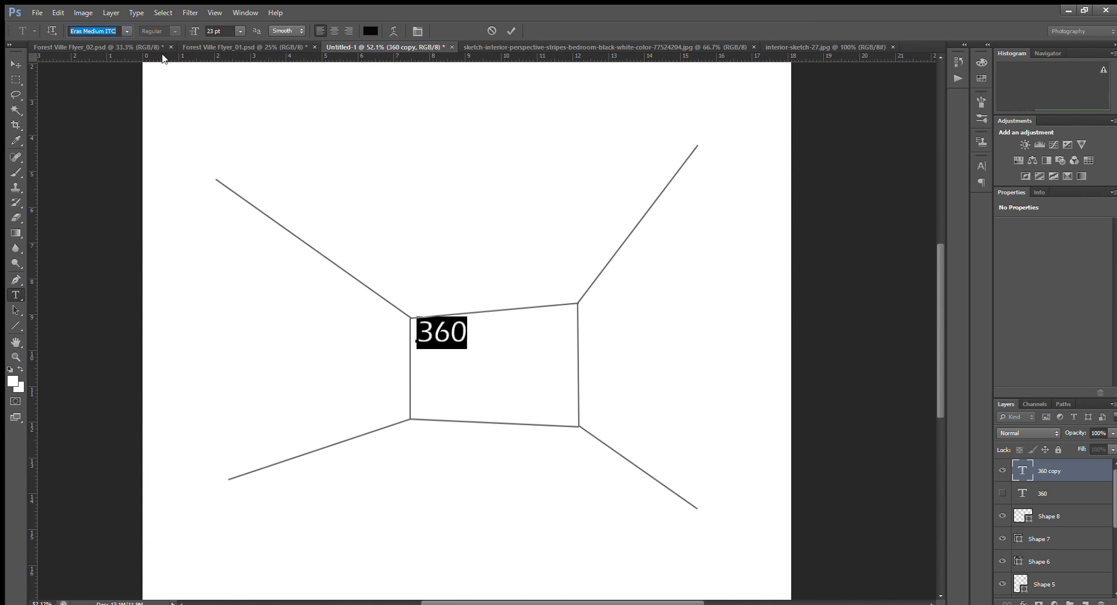
left_click(511, 31)
key("v")
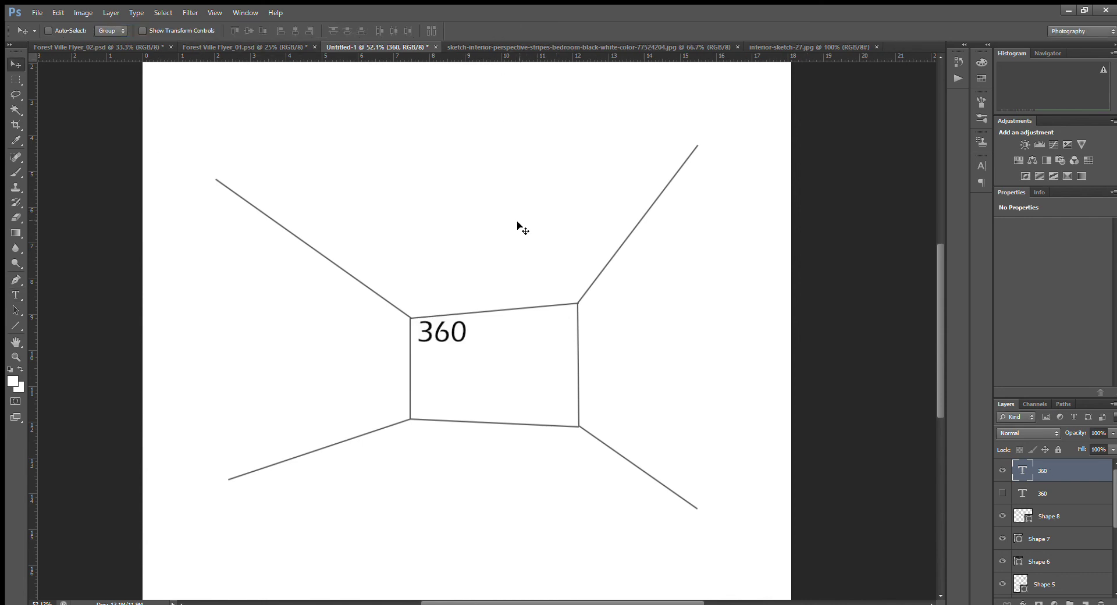
Change the font of the duplicated "360" text to Gill Sans MT Regular.
double_click(1019, 473)
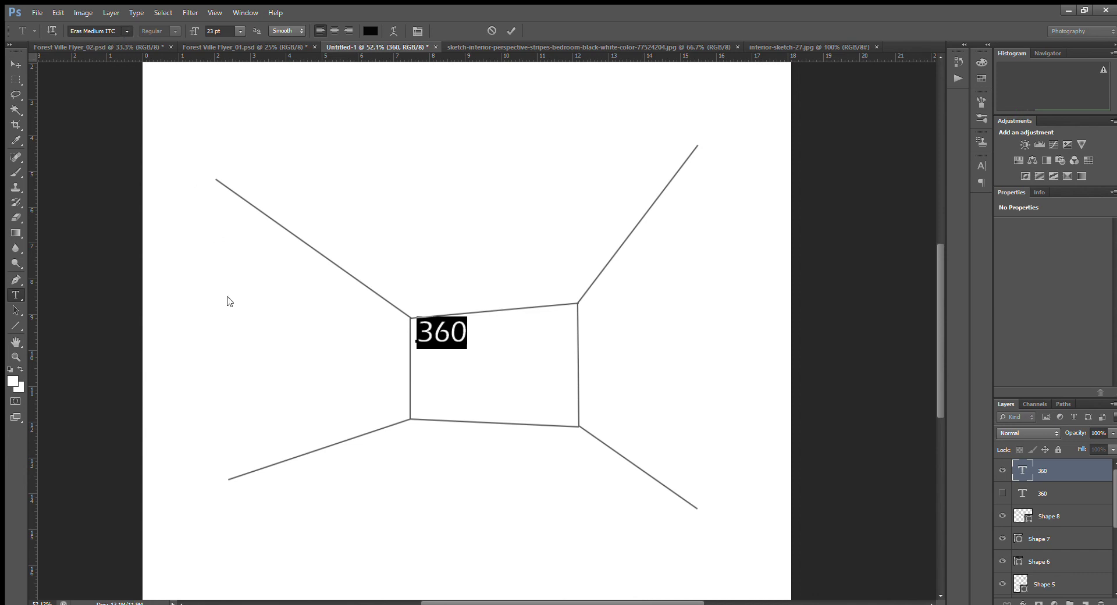
left_click(228, 314)
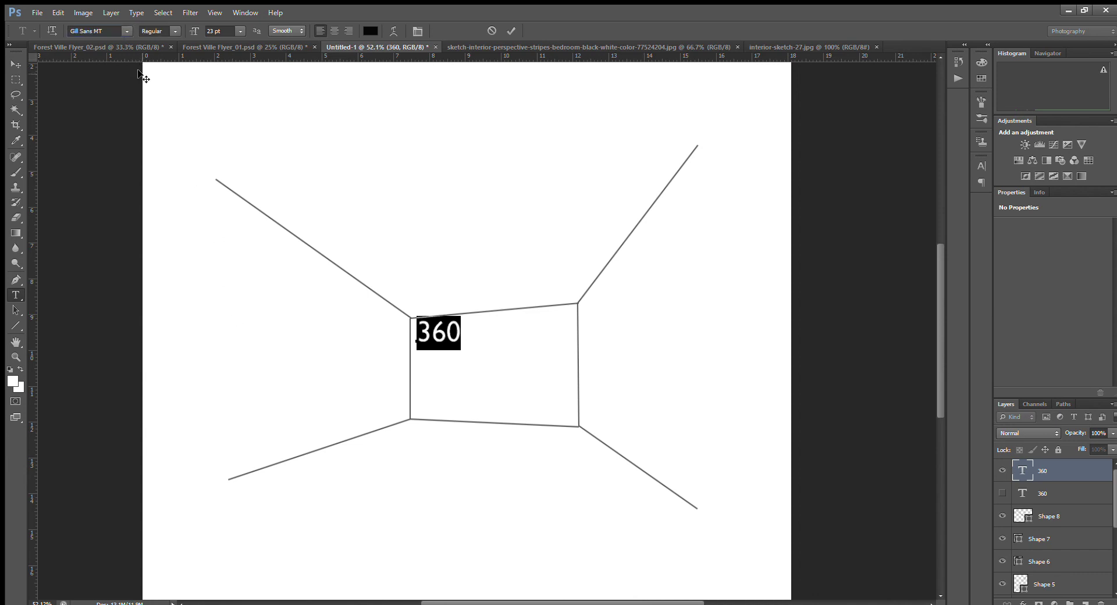
left_click(417, 31)
left_click_drag(855, 219, 847, 223)
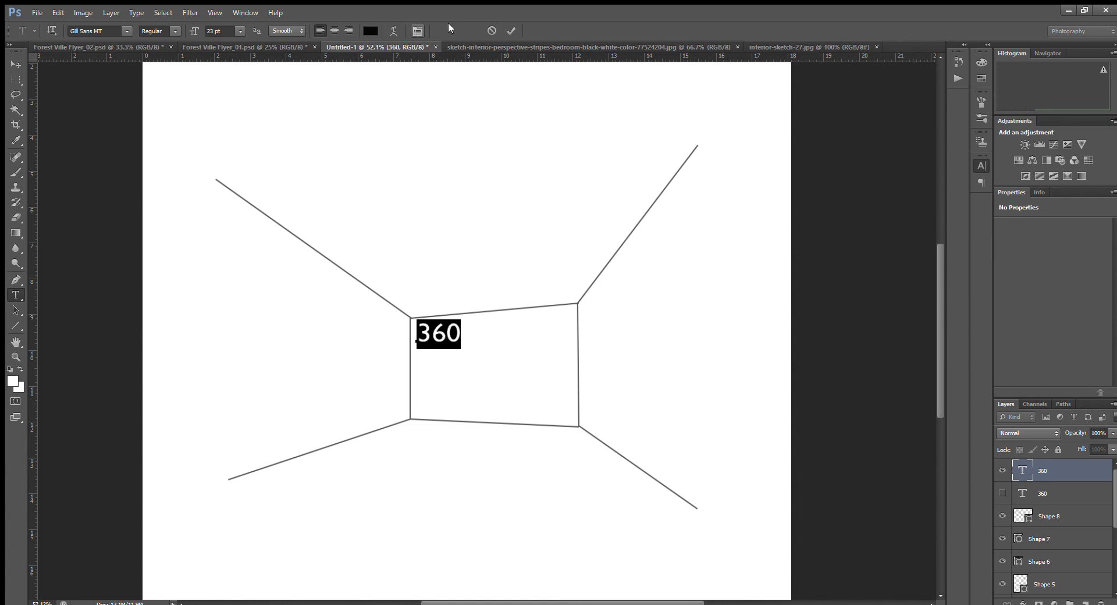
left_click(511, 31)
key("v")
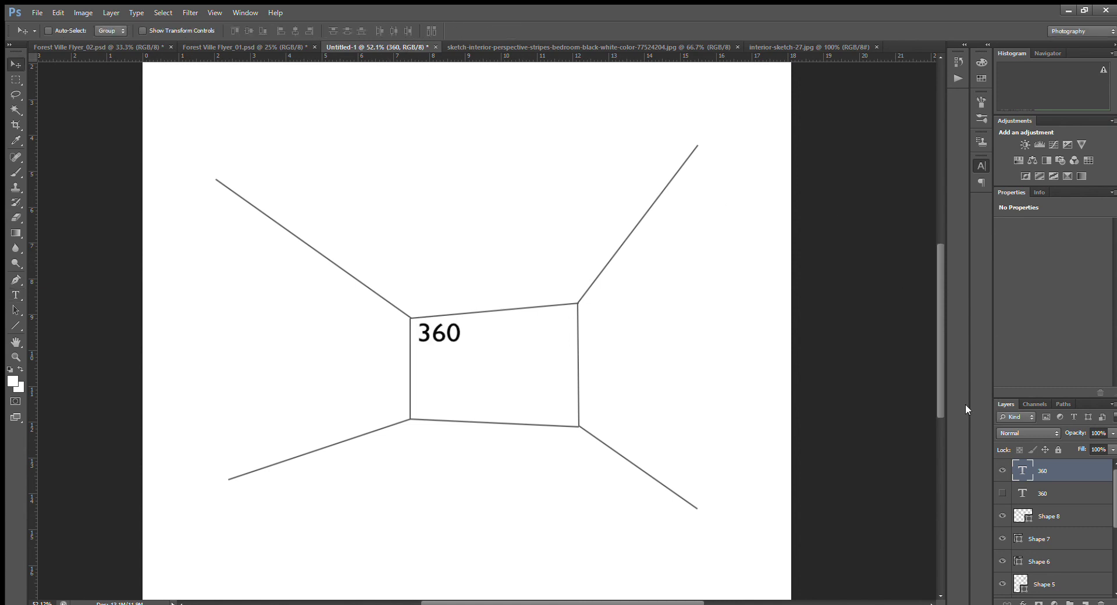
Warp the duplicated "360" text with a nearly flat bend and slight horizontal distortion, and nudge it lower in the back wall's upper corner.
double_click(1022, 472)
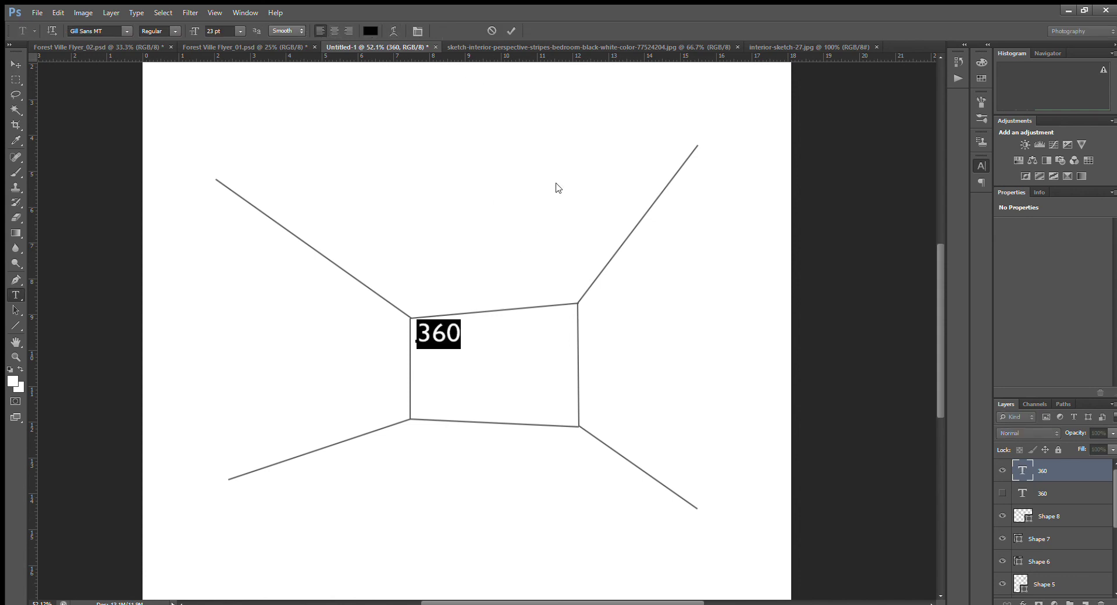
left_click(539, 233)
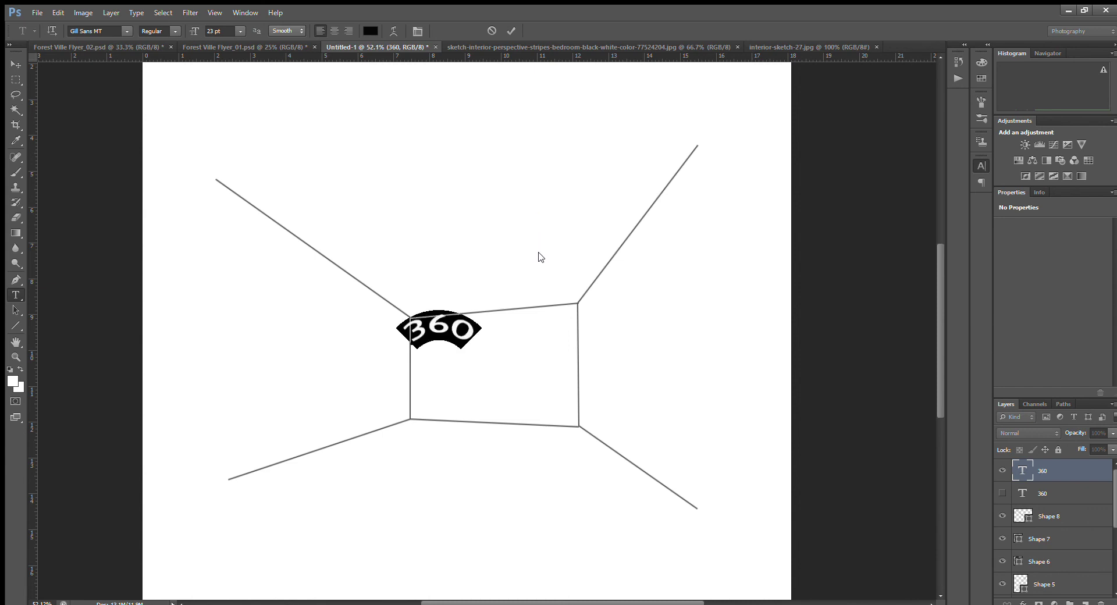
left_click_drag(546, 229, 525, 234)
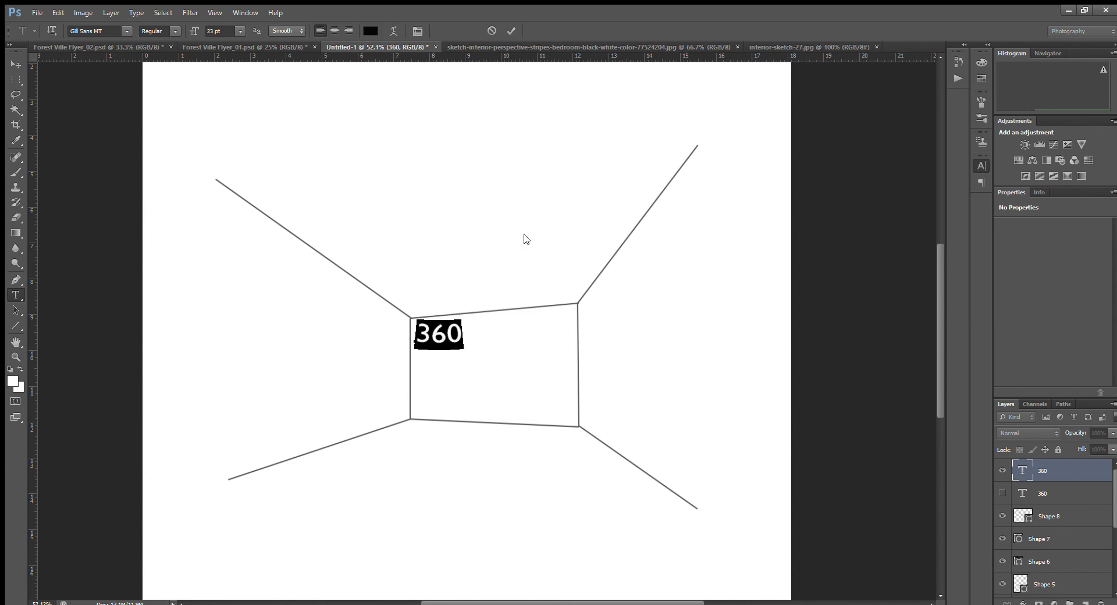
left_click(546, 198)
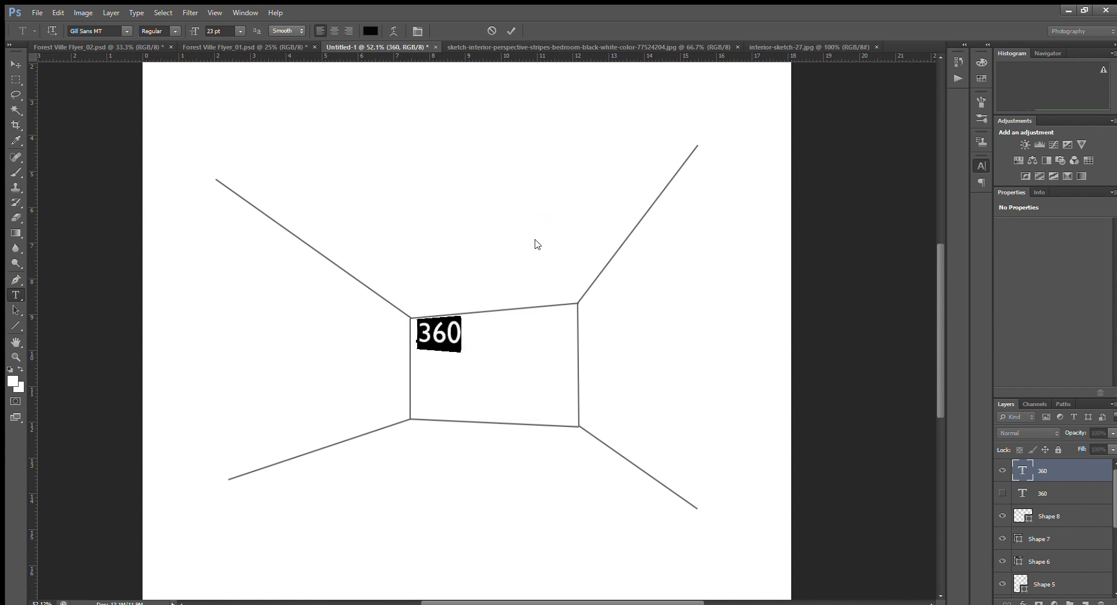
left_click_drag(531, 236, 523, 230)
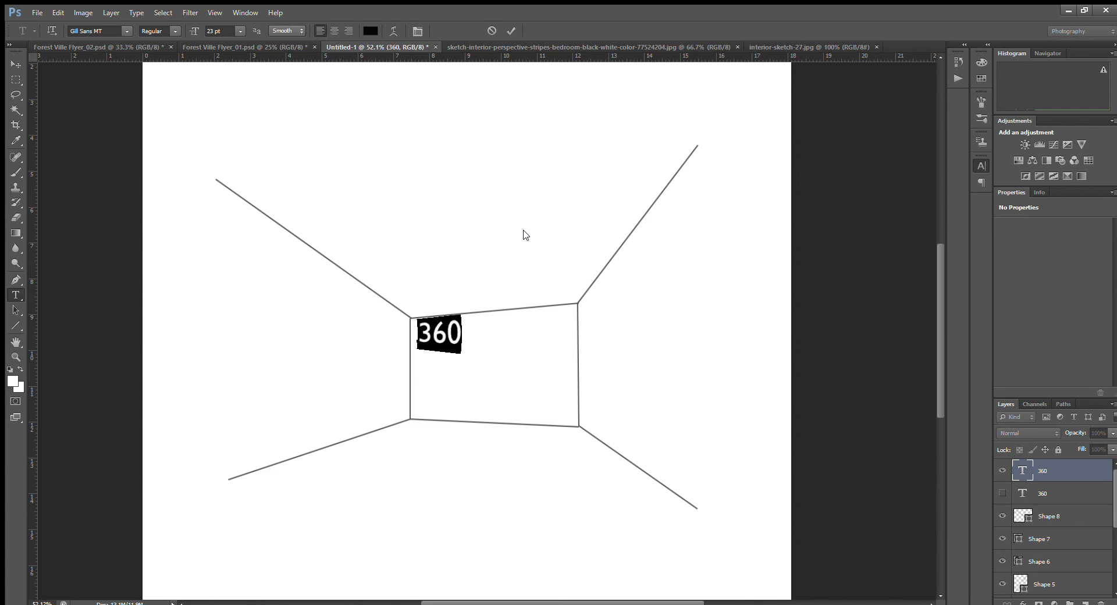
left_click_drag(524, 230, 528, 230)
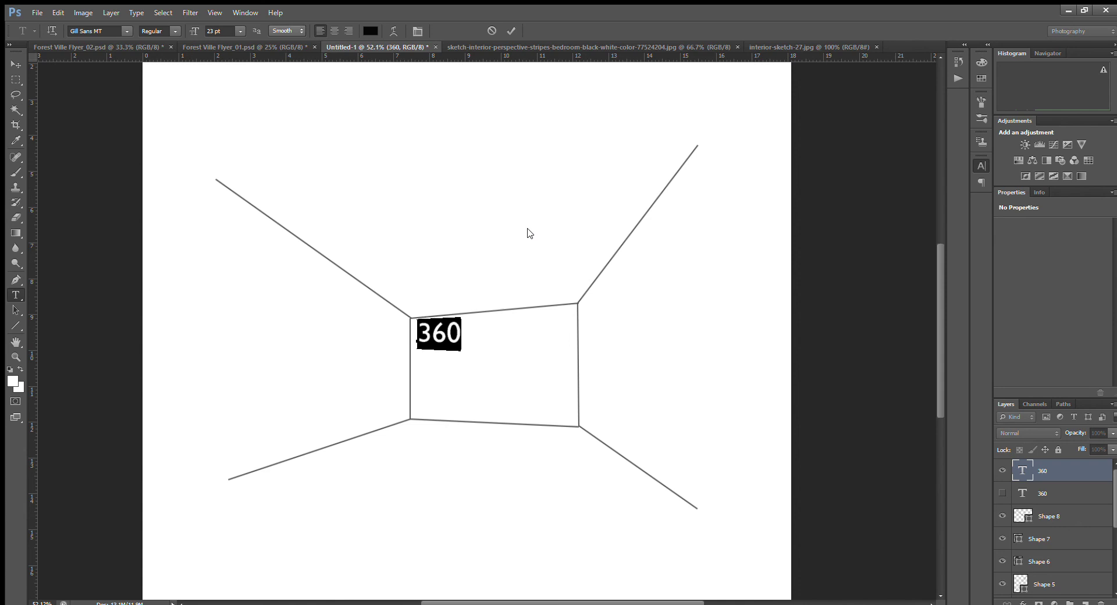
left_click(651, 182)
left_click(510, 31)
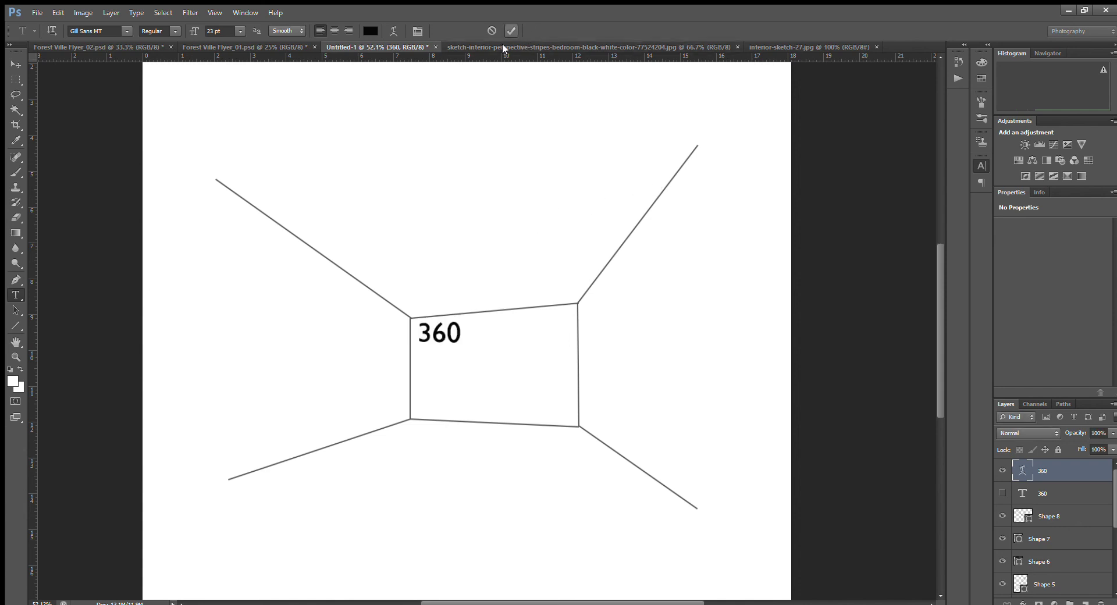
key("v")
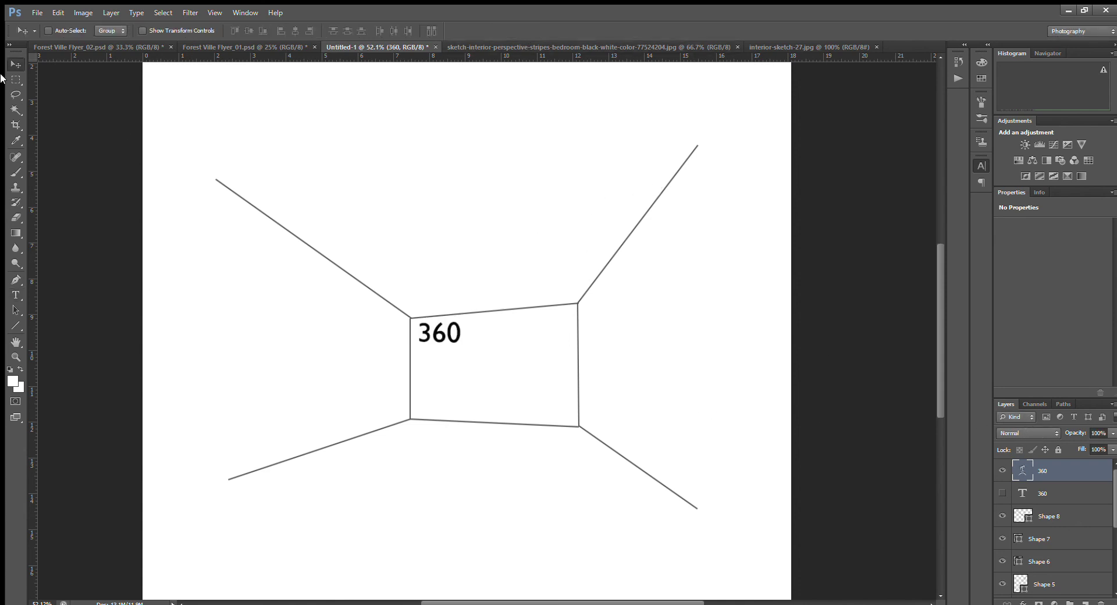
left_click_drag(485, 347, 451, 361)
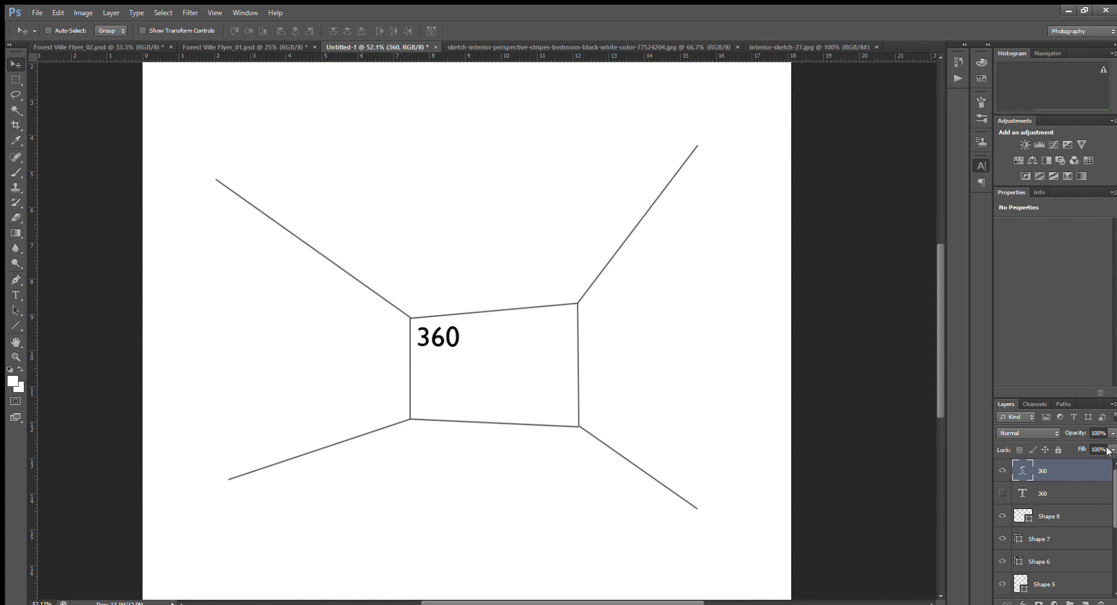
Show the original Corbel "360" layer in place of the warped duplicate and open its text colour settings.
left_click(1002, 470)
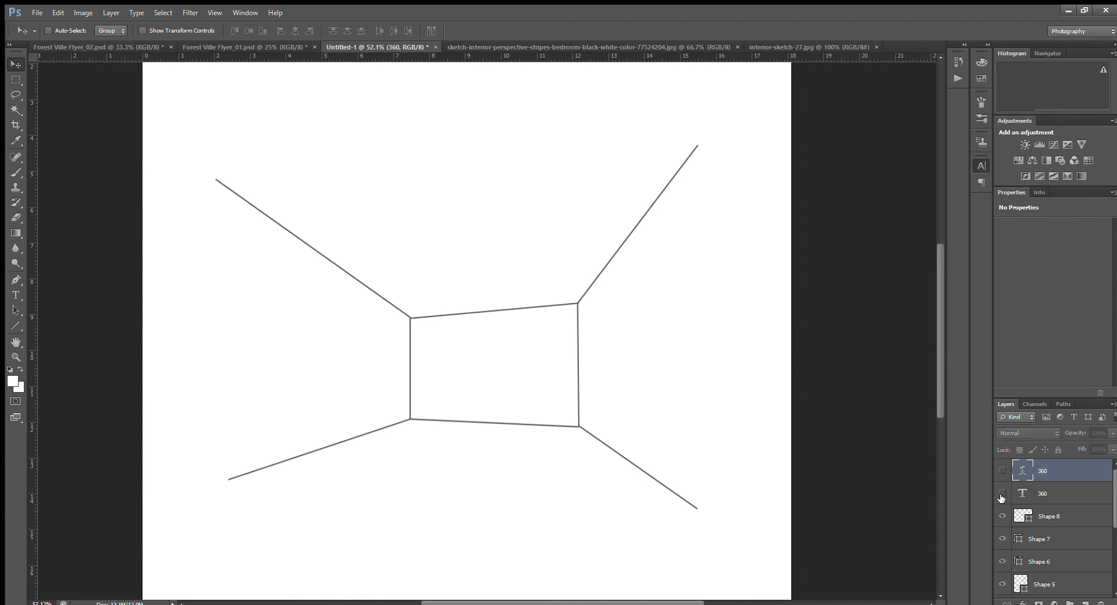
left_click(1002, 493)
double_click(1022, 494)
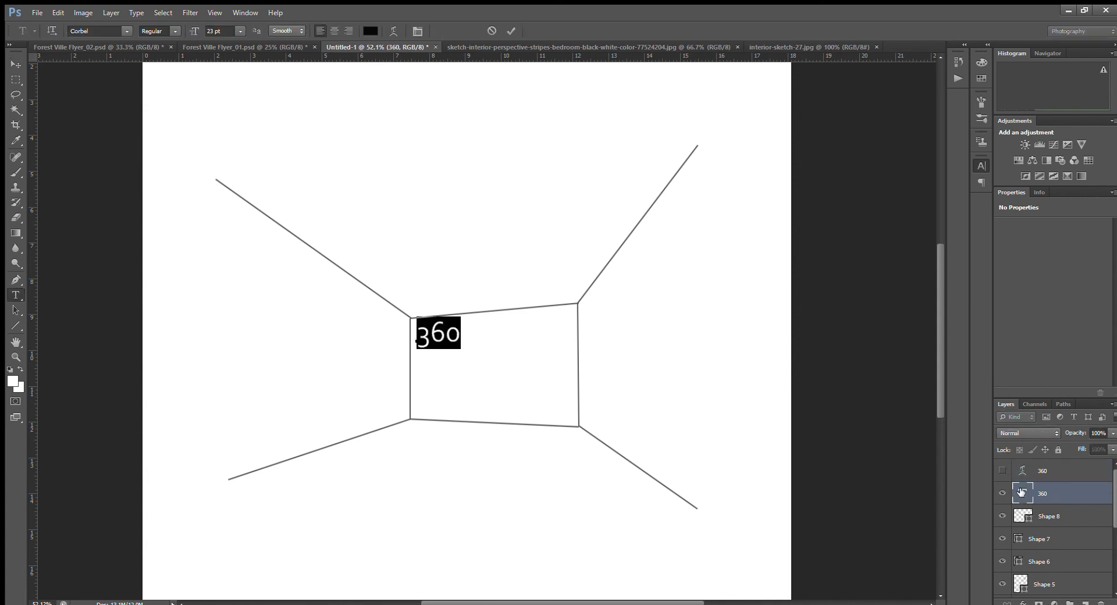
left_click(370, 31)
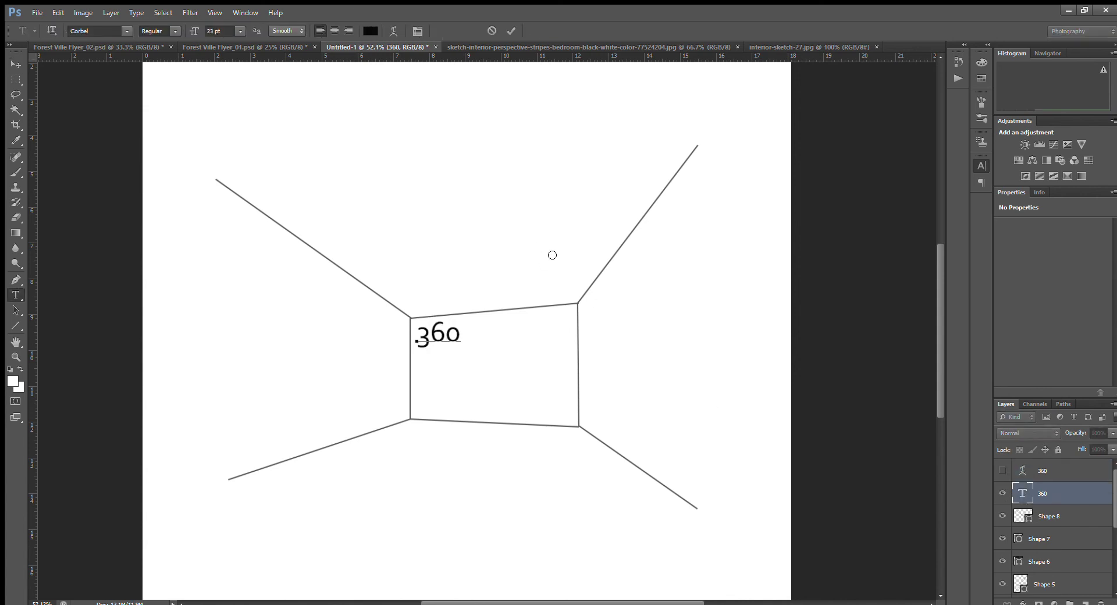
left_click(689, 169)
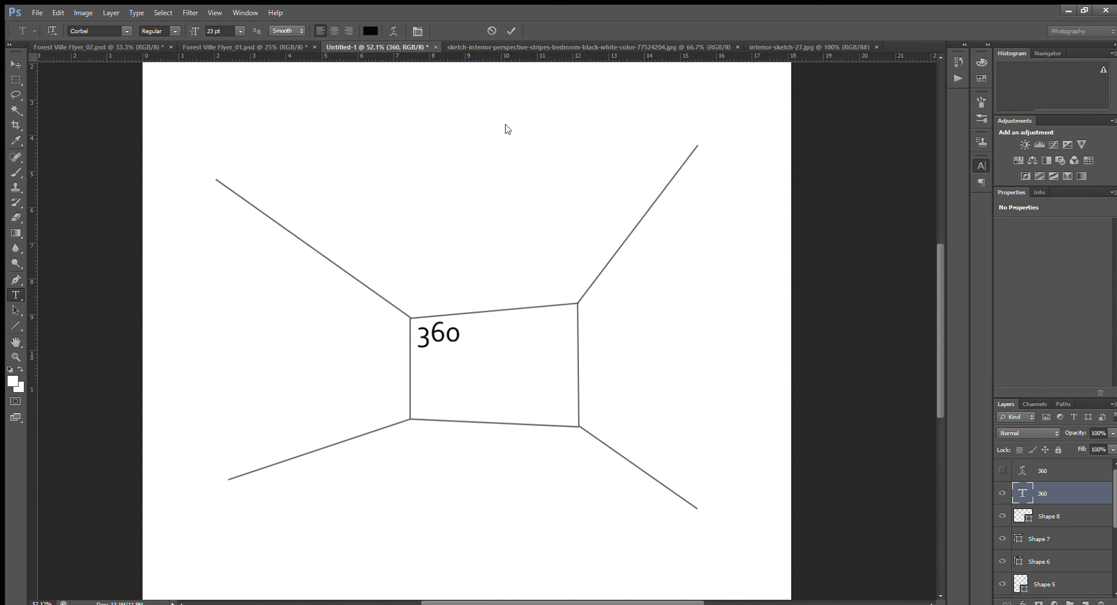